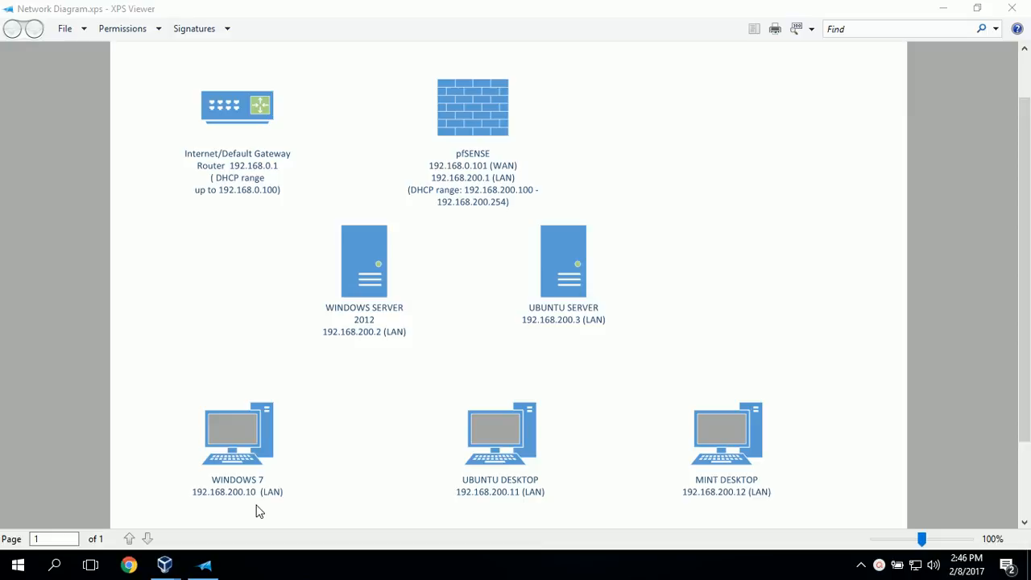
# Switch to VirtualBox and set up a new Windows 7 (64-bit) virtual machine named Windows7 with 512 MB of memory
pyautogui.click(207, 566)
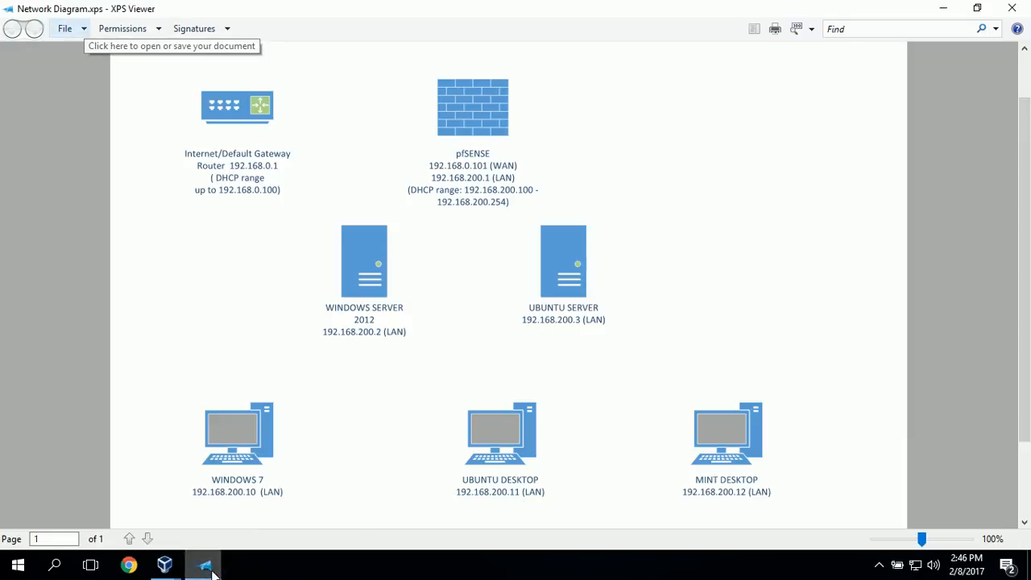
pyautogui.click(208, 566)
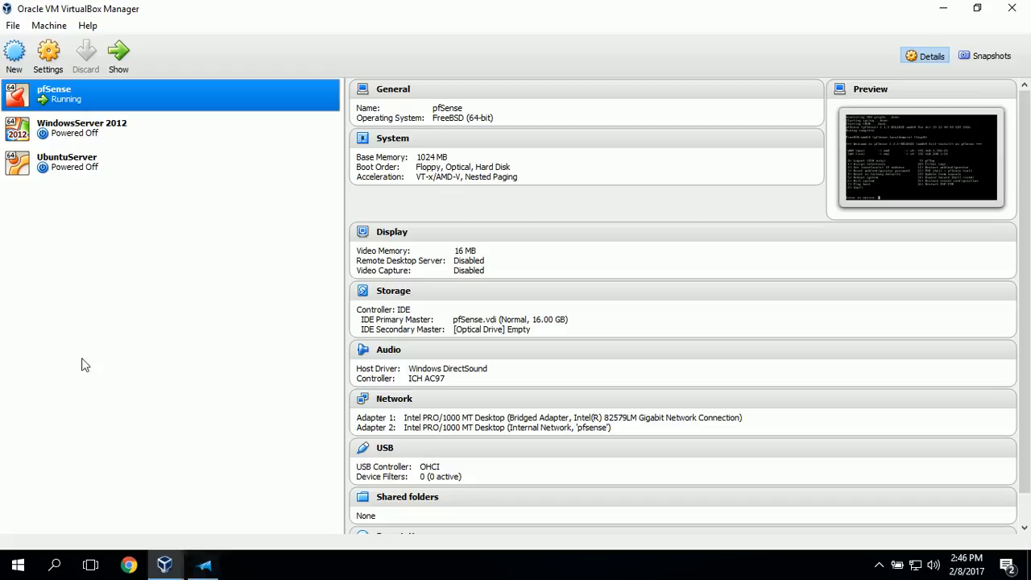
pyautogui.click(17, 60)
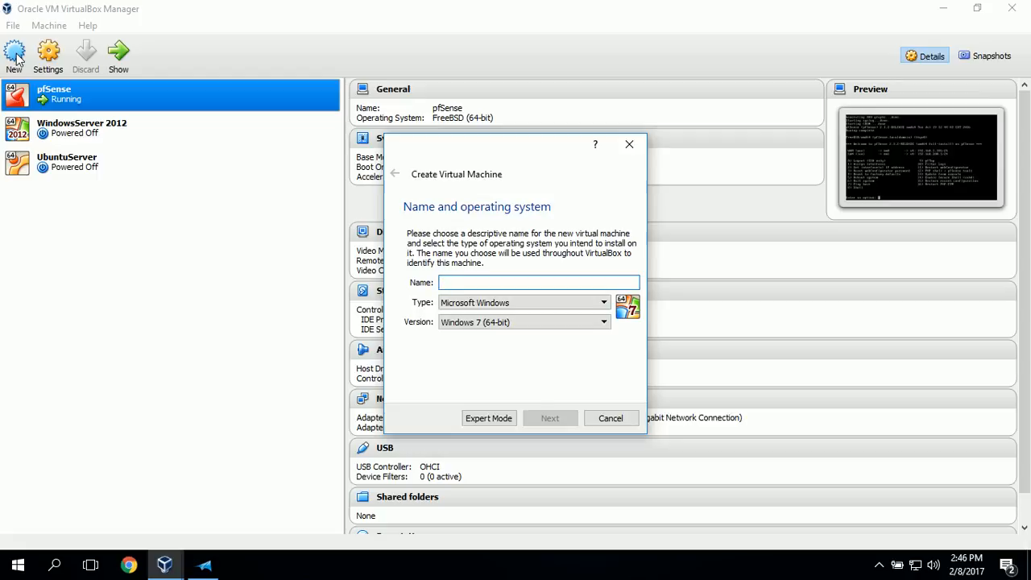
pyautogui.write('Windows7')
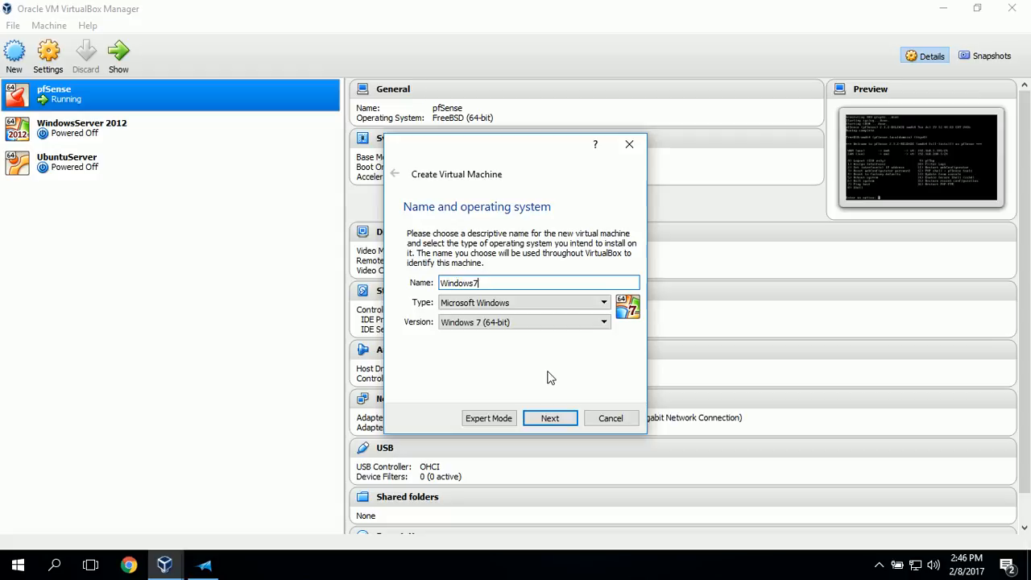
pyautogui.click(550, 419)
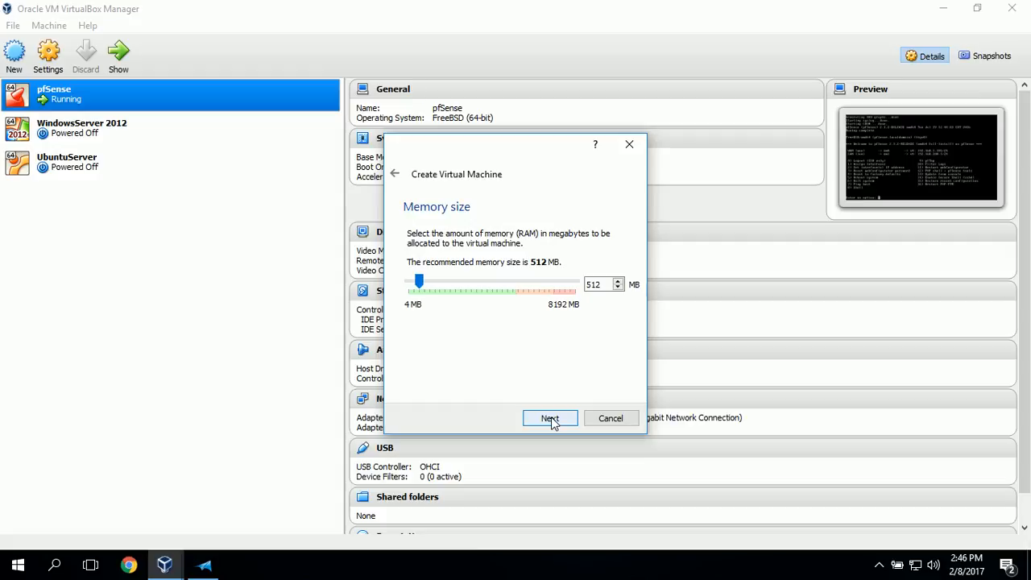
pyautogui.click(550, 419)
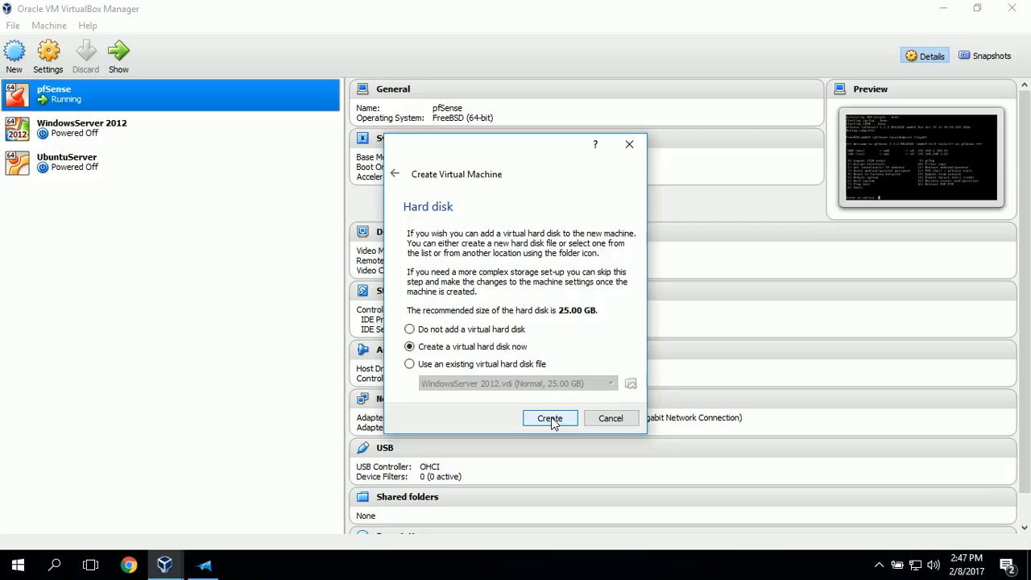
# Create a dynamically allocated 25.00 GB VDI hard disk named Windows7 for the new virtual machine
pyautogui.click(550, 418)
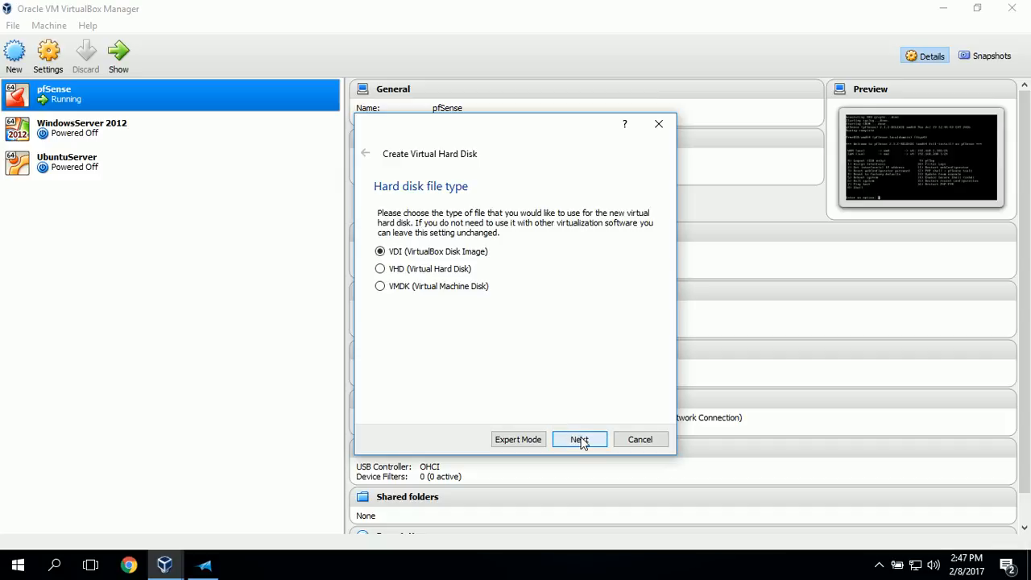
pyautogui.click(579, 438)
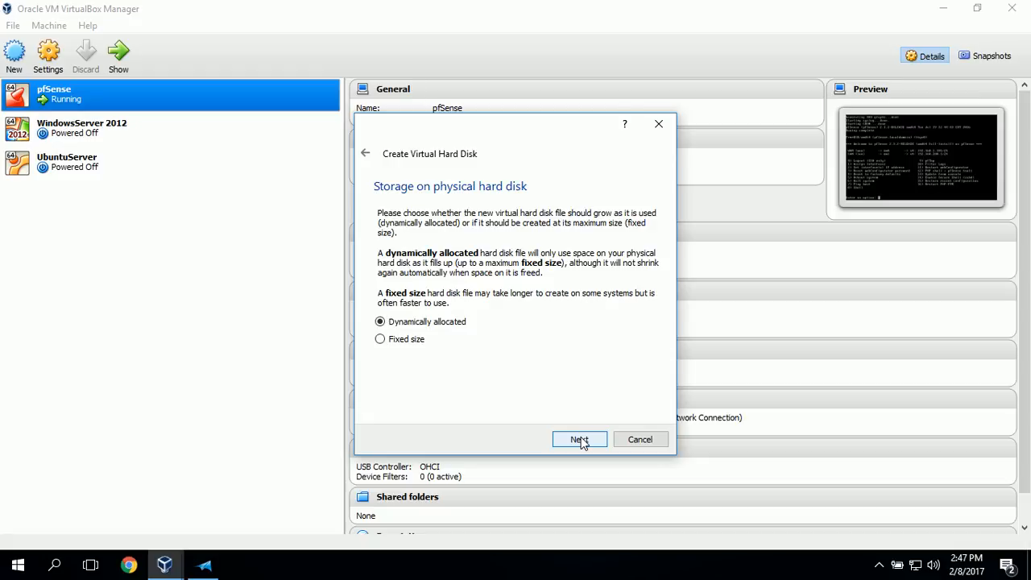
pyautogui.click(579, 439)
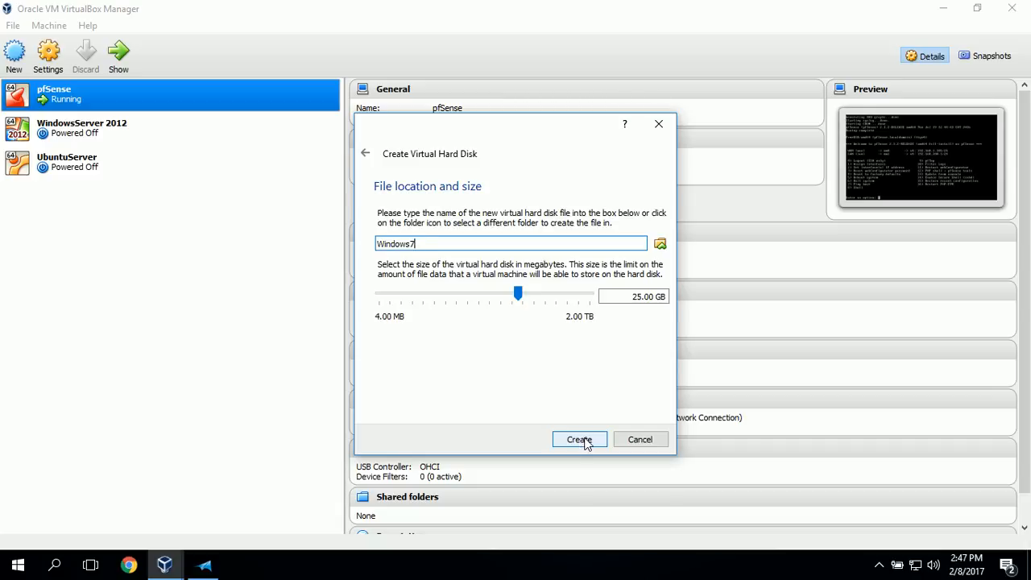
pyautogui.click(579, 440)
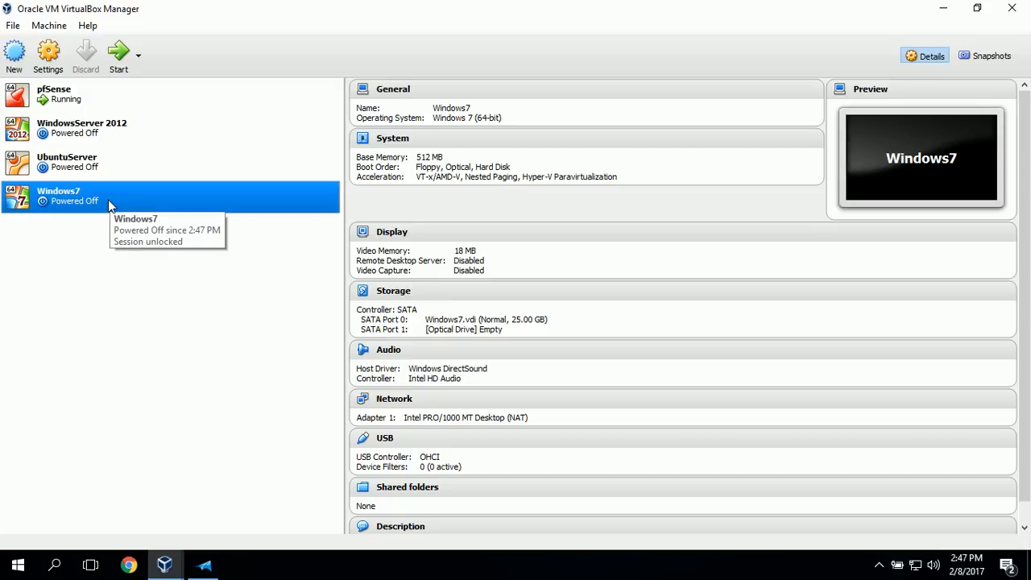
# Attach network Adapter 1 of the Windows7 machine to the Internal Network named pfsense
pyautogui.click(48, 53)
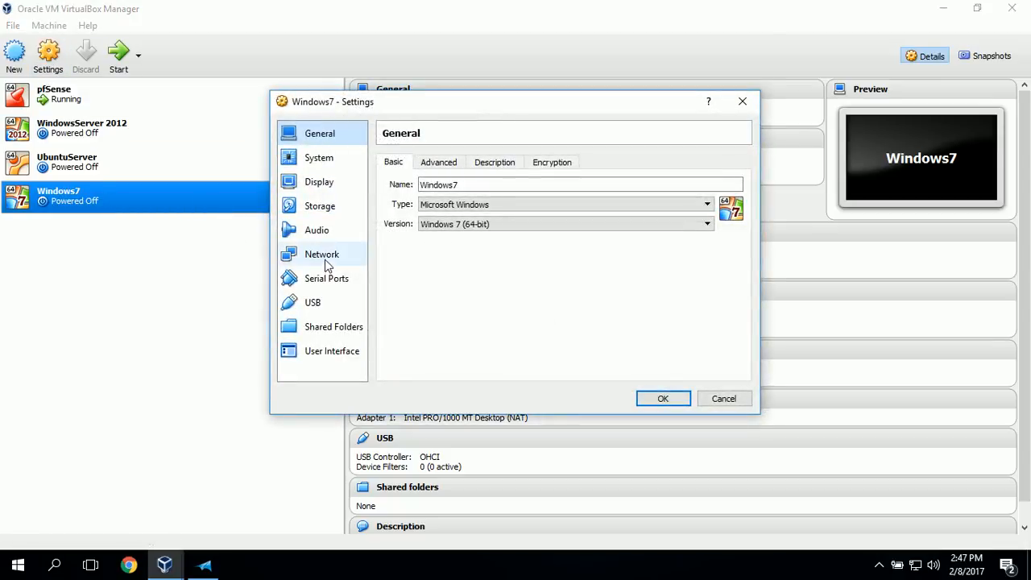
pyautogui.click(325, 264)
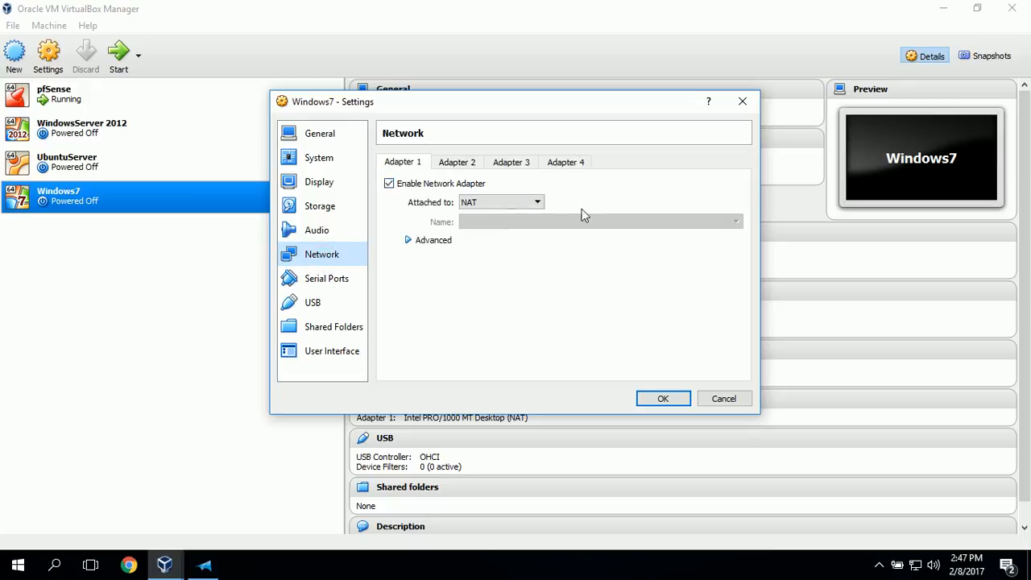
pyautogui.click(536, 203)
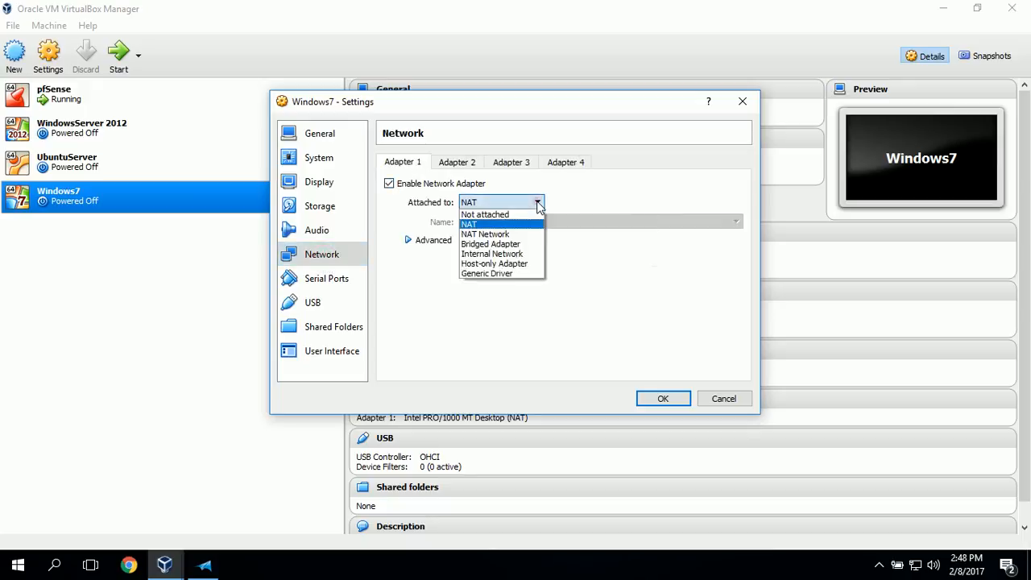
pyautogui.click(530, 255)
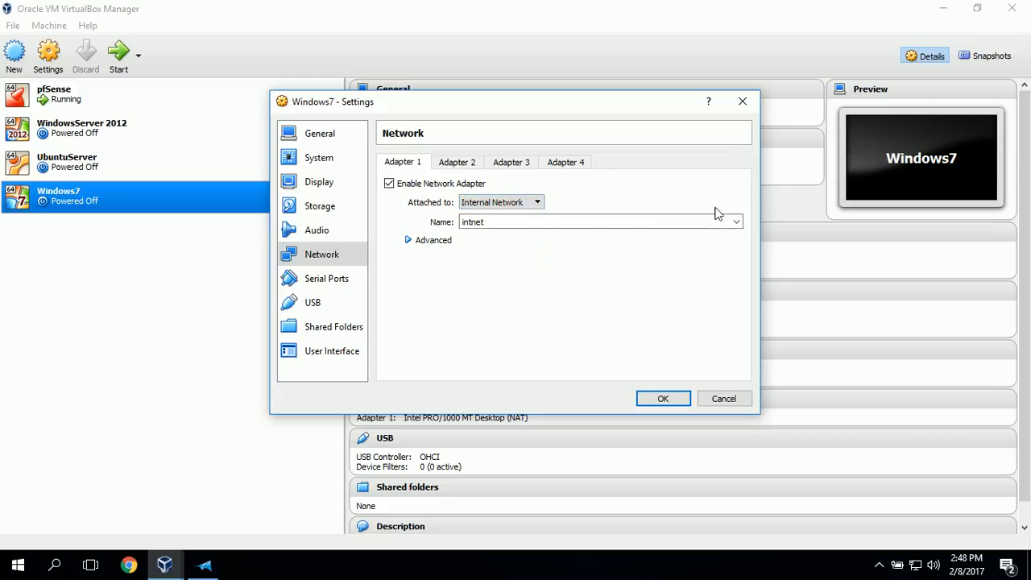
pyautogui.click(737, 222)
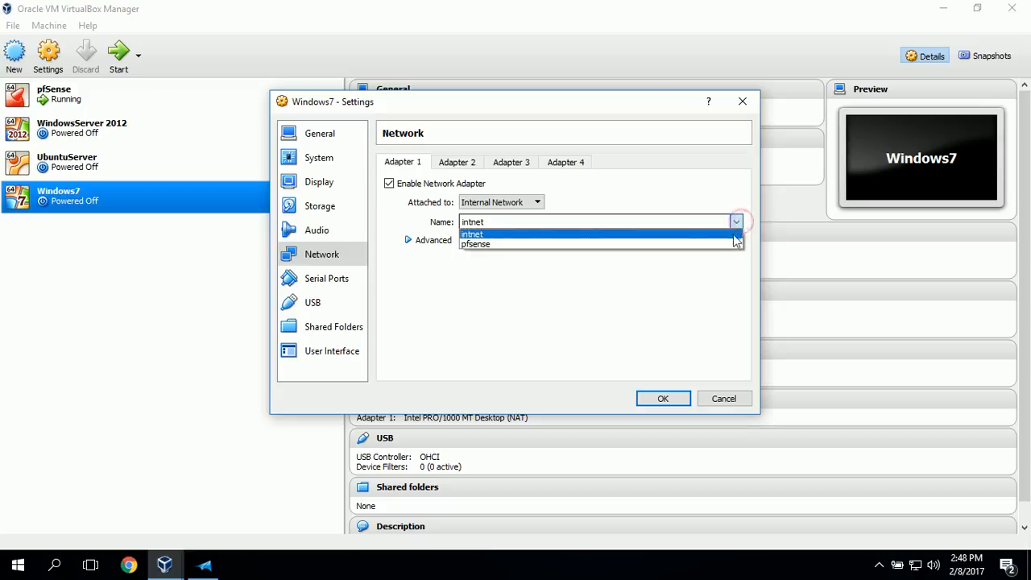
pyautogui.click(724, 245)
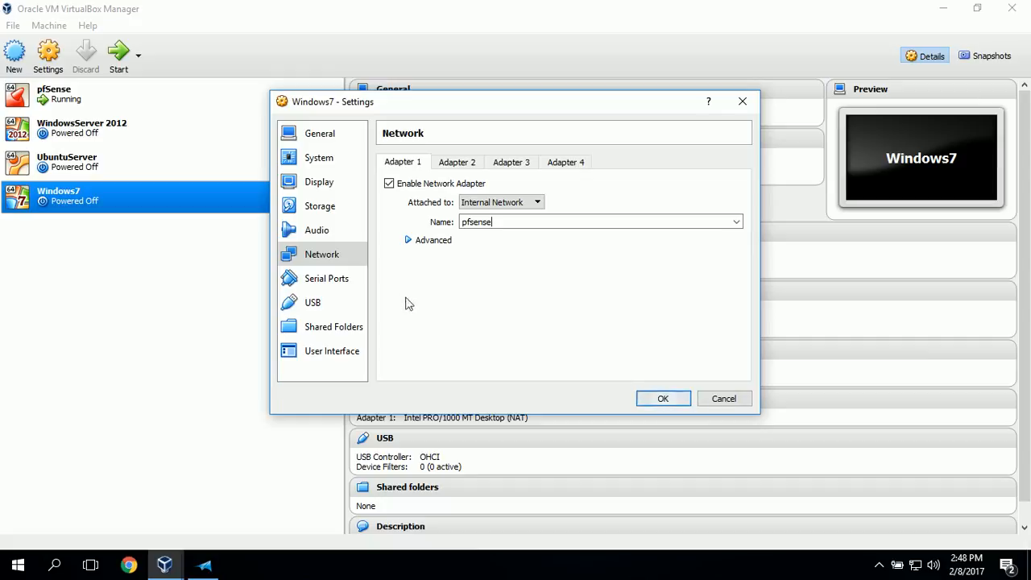
# Load en_windows_7_professional_with_sp1_x86_dvd_u_677056.iso from the Windows 7 folder into the machine's empty optical drive and save the settings
pyautogui.click(319, 208)
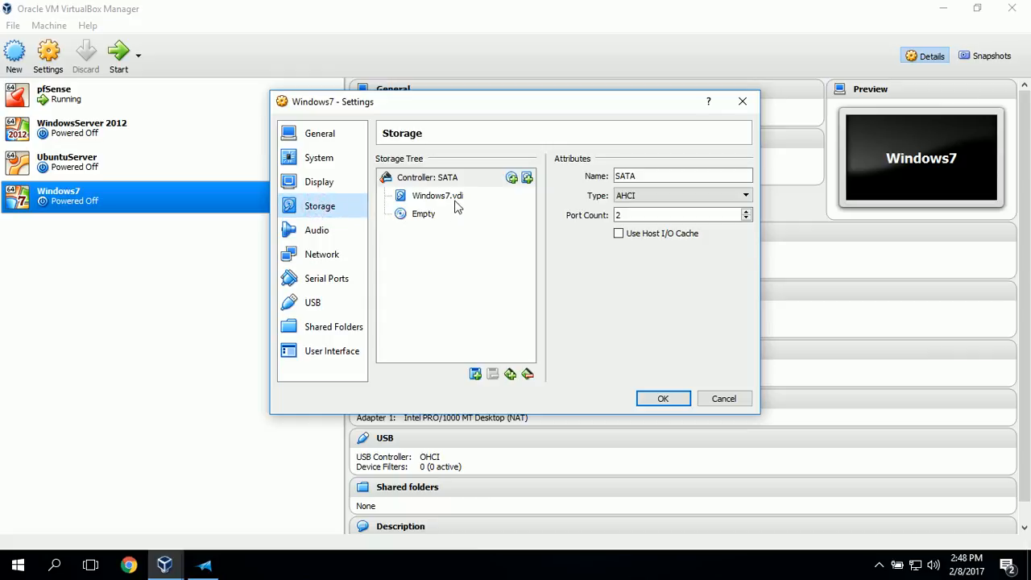
pyautogui.click(420, 214)
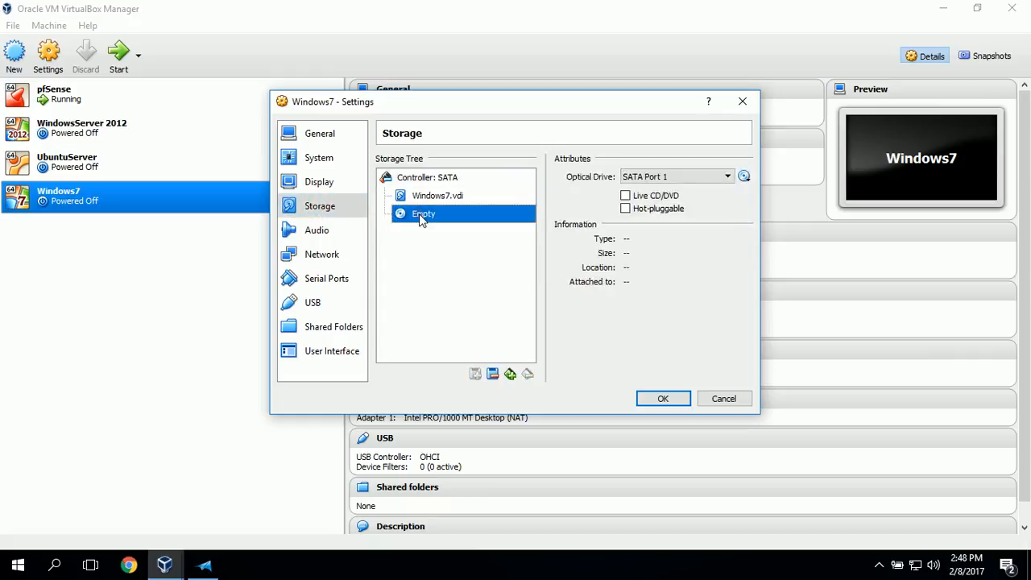
pyautogui.click(746, 178)
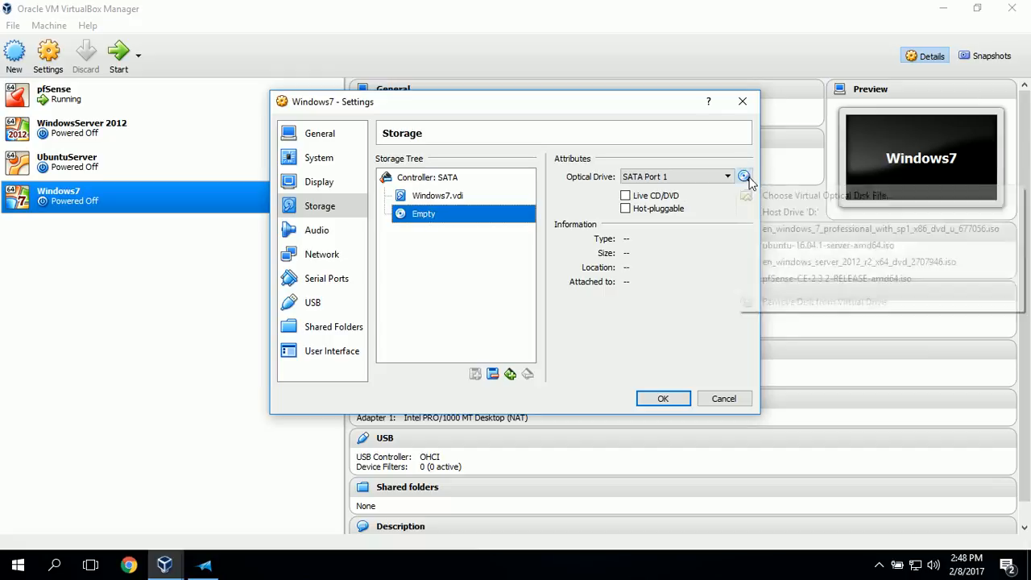
pyautogui.click(788, 202)
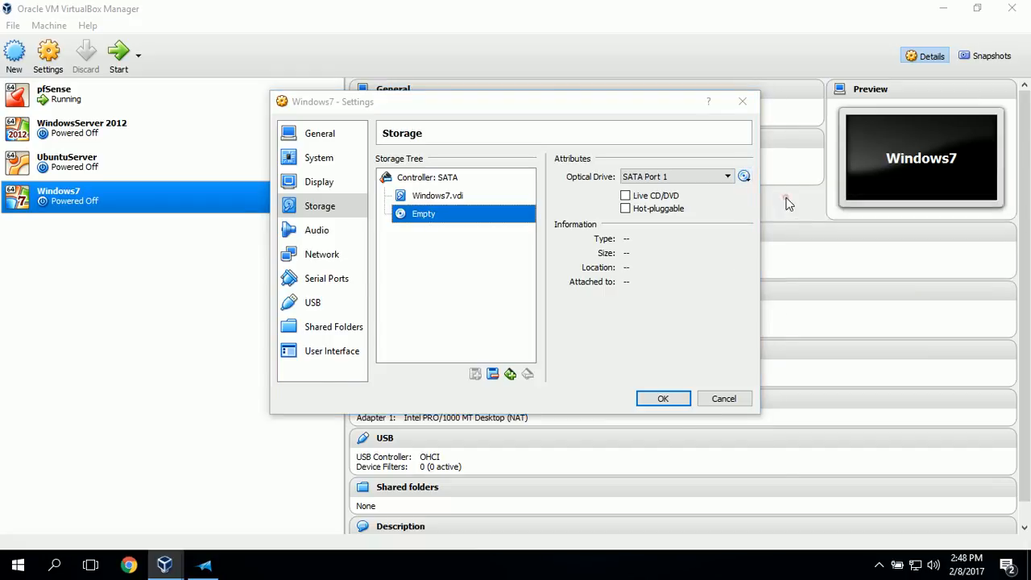
pyautogui.click(457, 152)
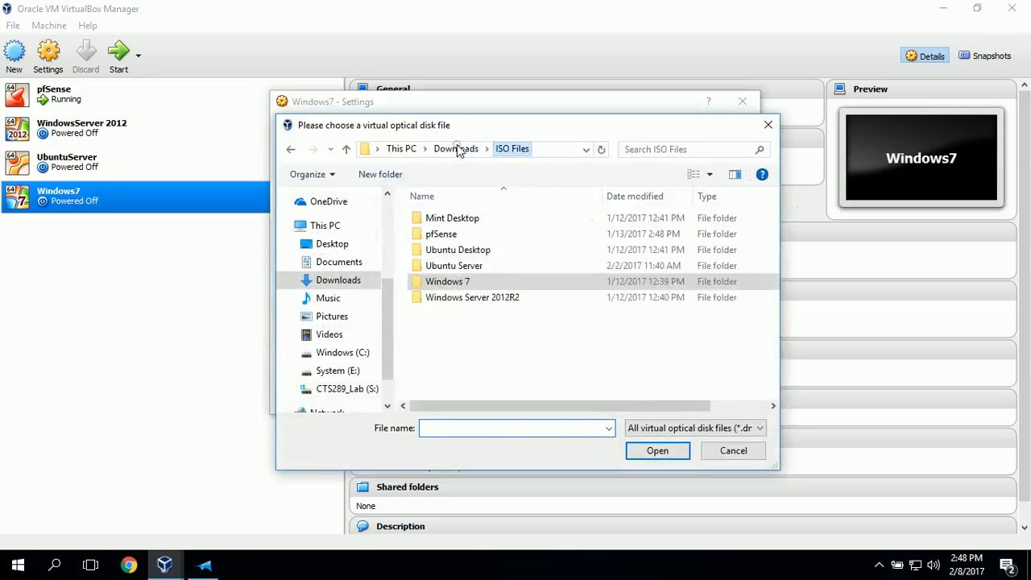
pyautogui.doubleClick(471, 283)
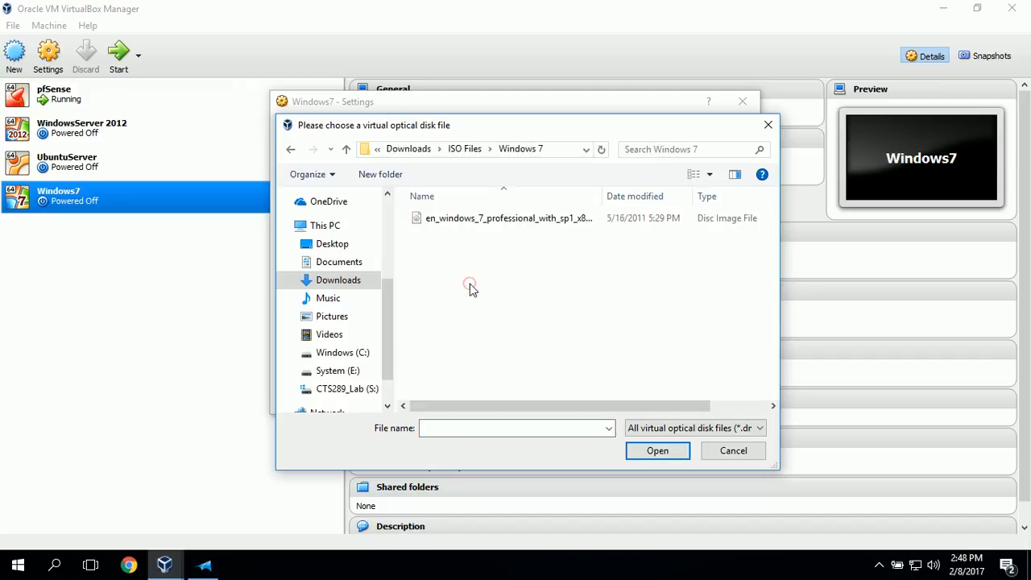
pyautogui.click(479, 226)
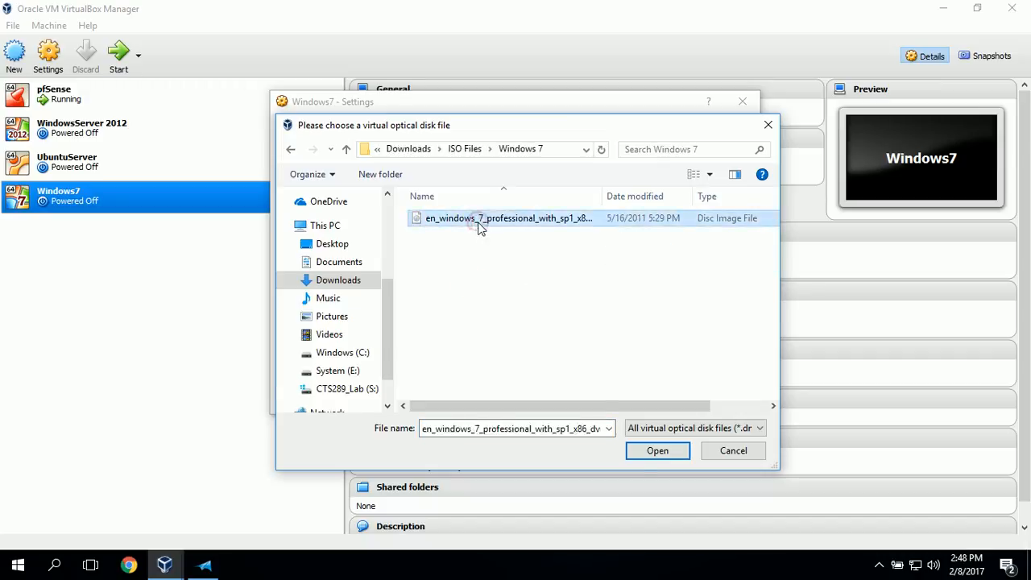
pyautogui.click(657, 452)
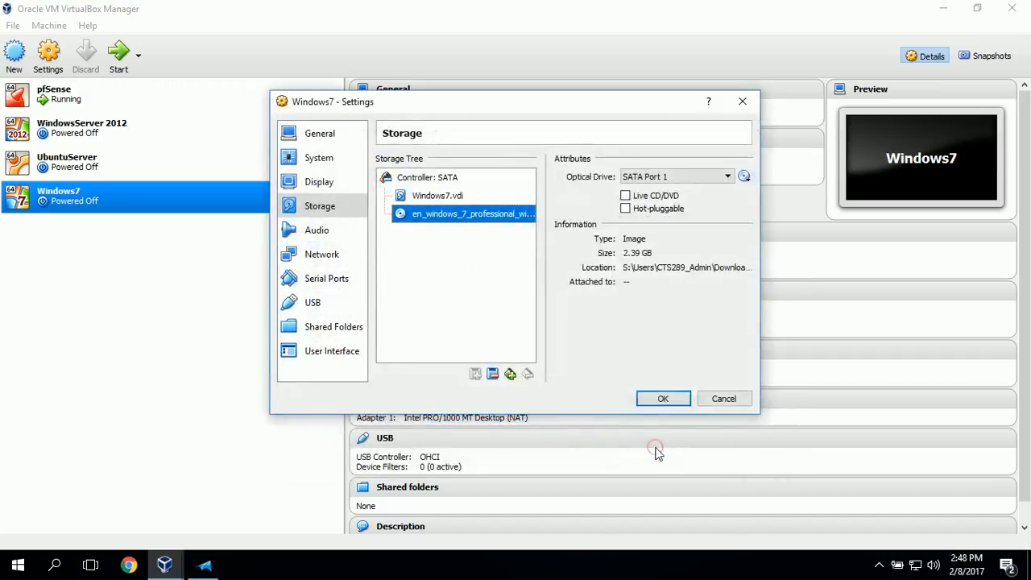
pyautogui.click(661, 399)
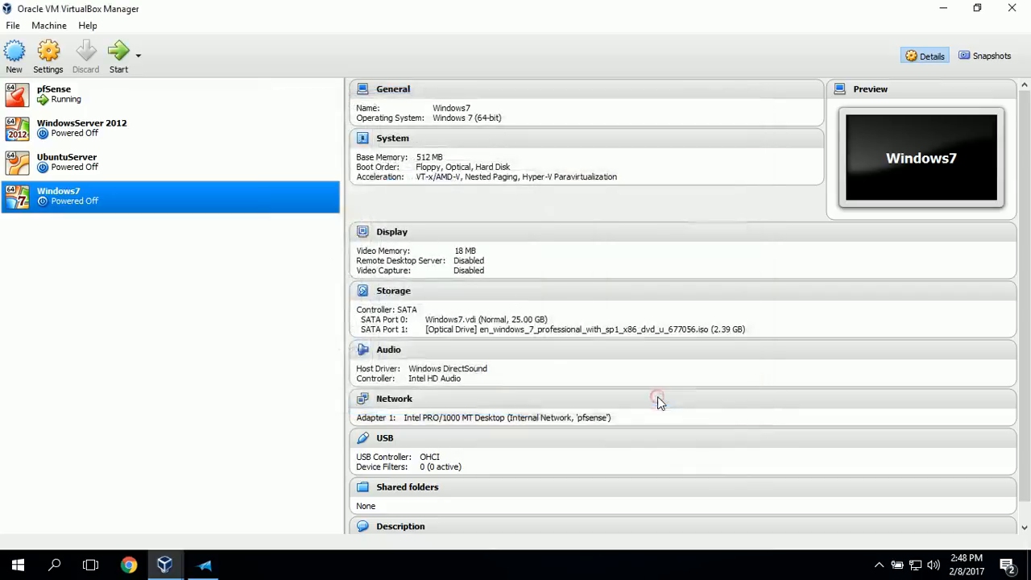
# Start the Windows7 virtual machine, dismiss the keyboard capture notice and maximize the machine's window
pyautogui.click(117, 54)
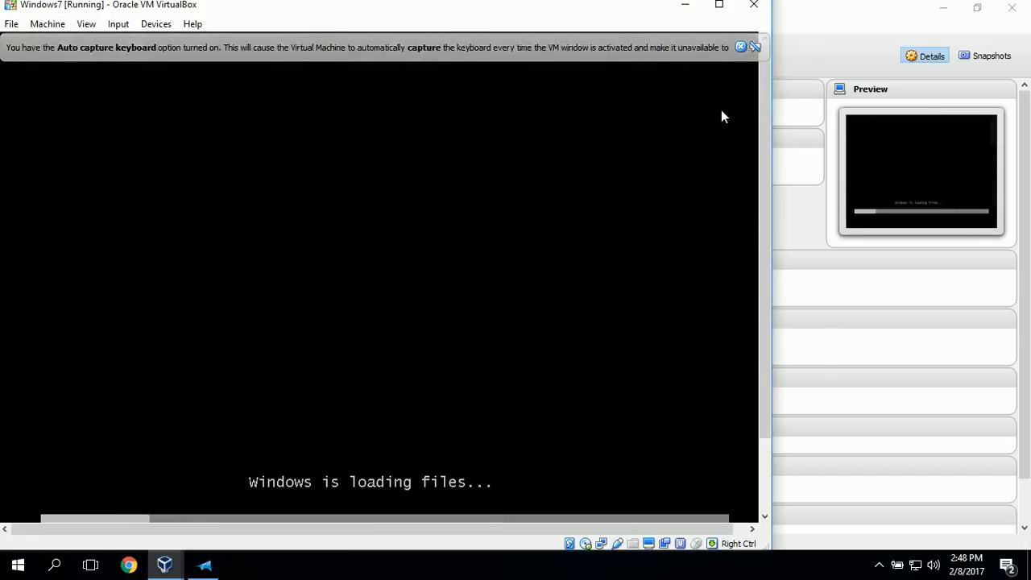
pyautogui.click(742, 46)
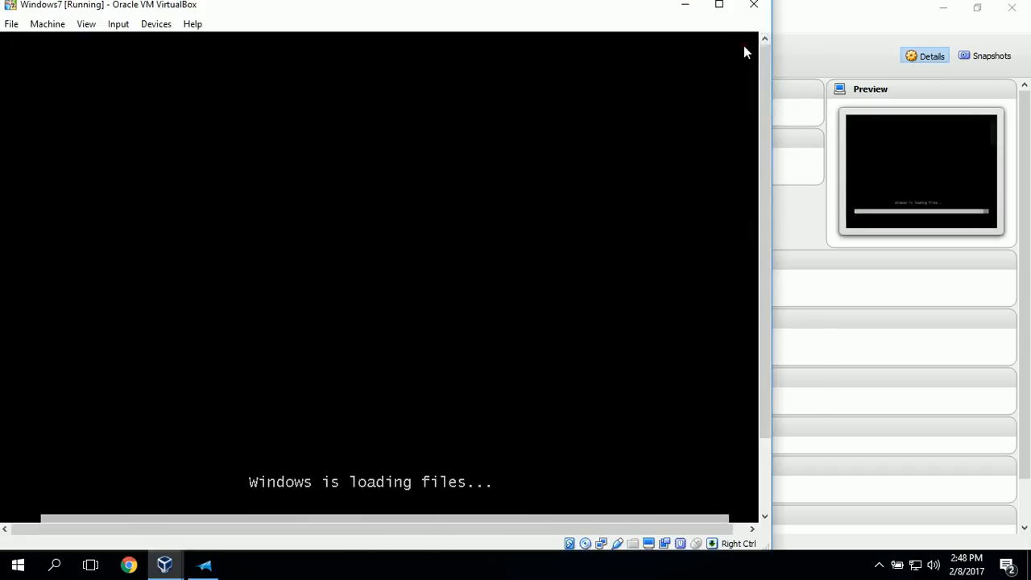
pyautogui.click(719, 6)
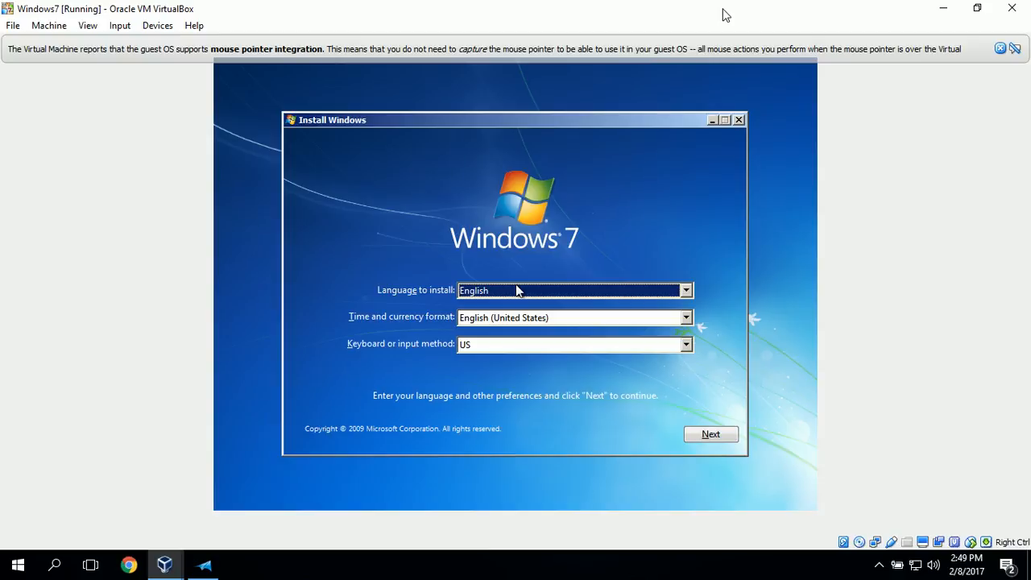
# Start the Windows 7 installation with English, English (United States) format and US keyboard, and dismiss the mouse pointer integration notice
pyautogui.click(697, 439)
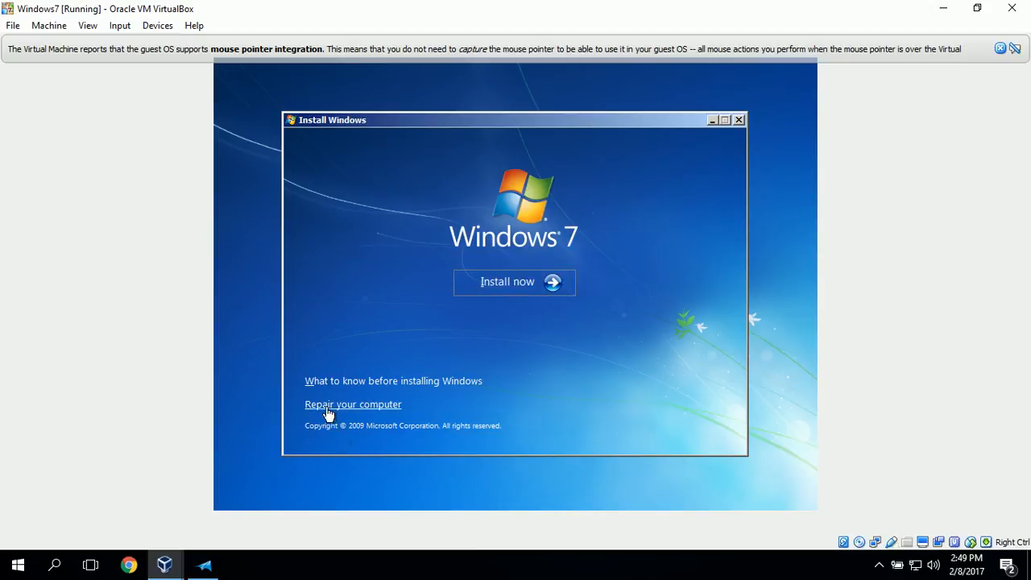
pyautogui.click(498, 281)
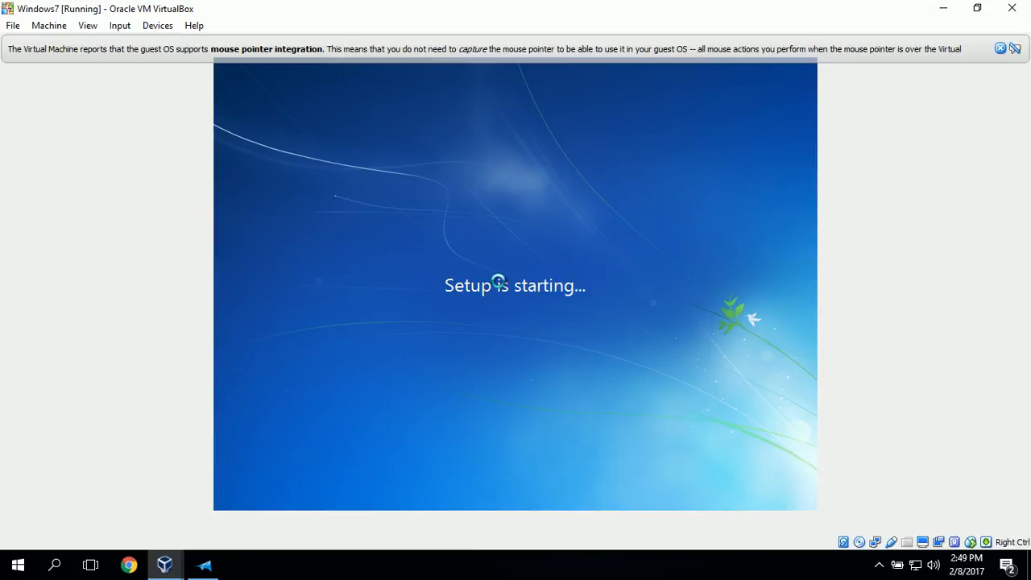
pyautogui.click(1000, 48)
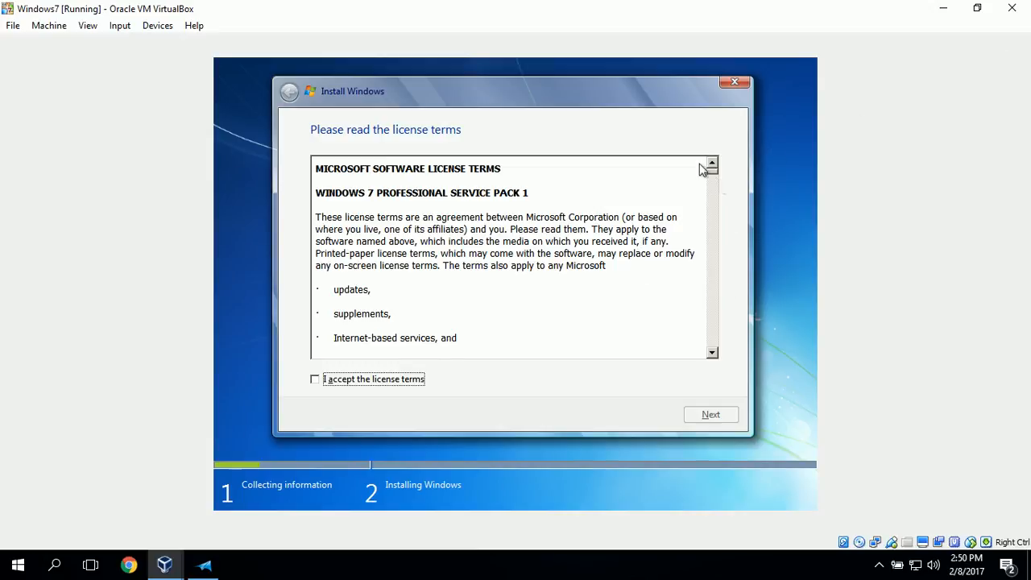
# Accept the Windows 7 license terms and choose the Custom (advanced) installation type
pyautogui.moveTo(712, 174); pyautogui.dragTo(712, 286)
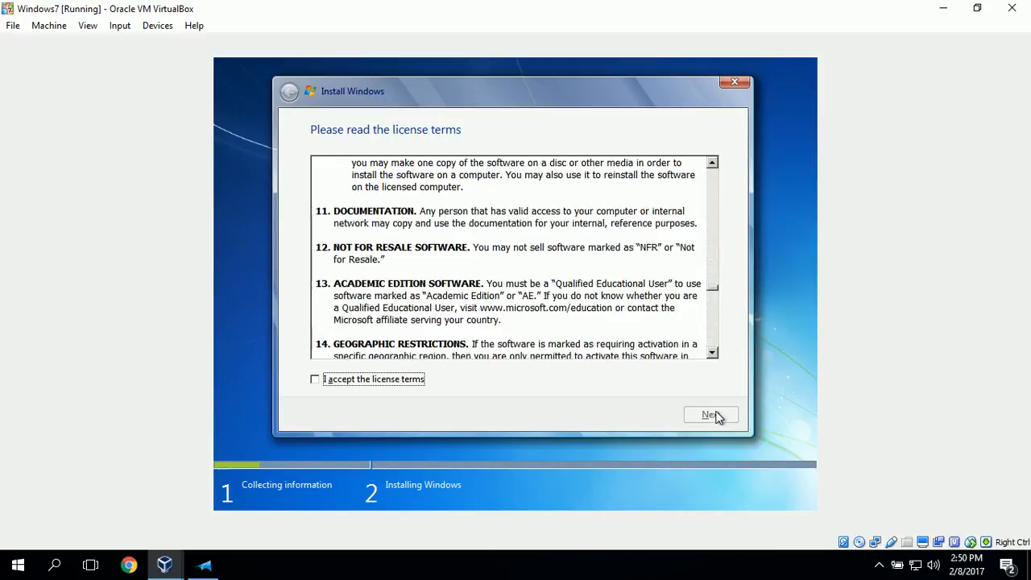
pyautogui.click(315, 380)
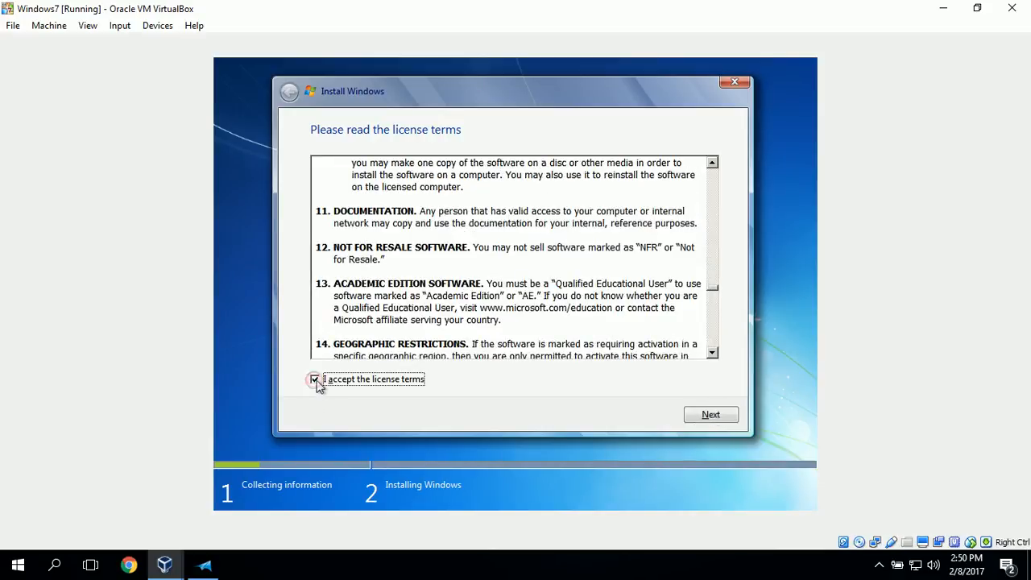
pyautogui.click(724, 417)
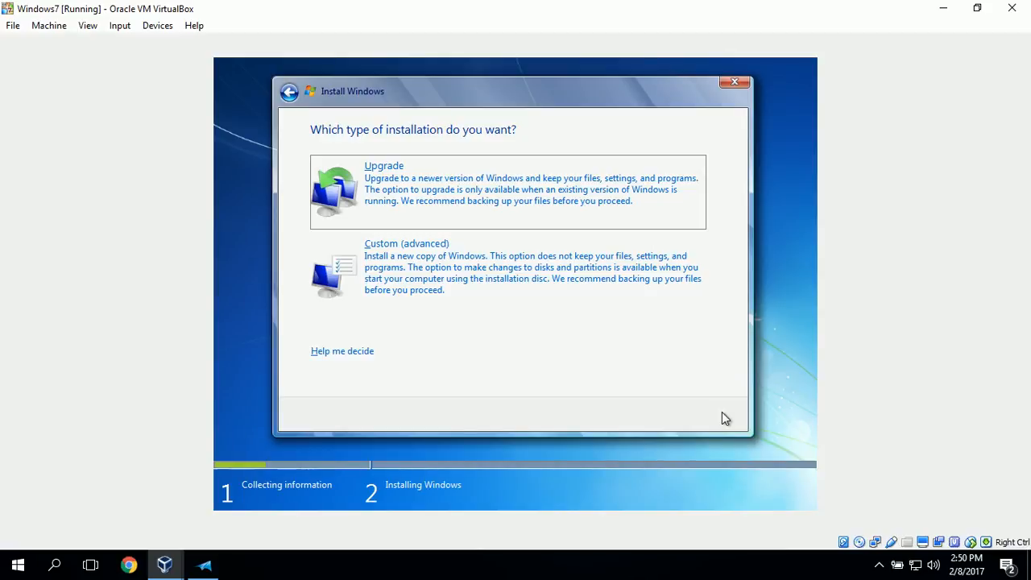
pyautogui.click(486, 280)
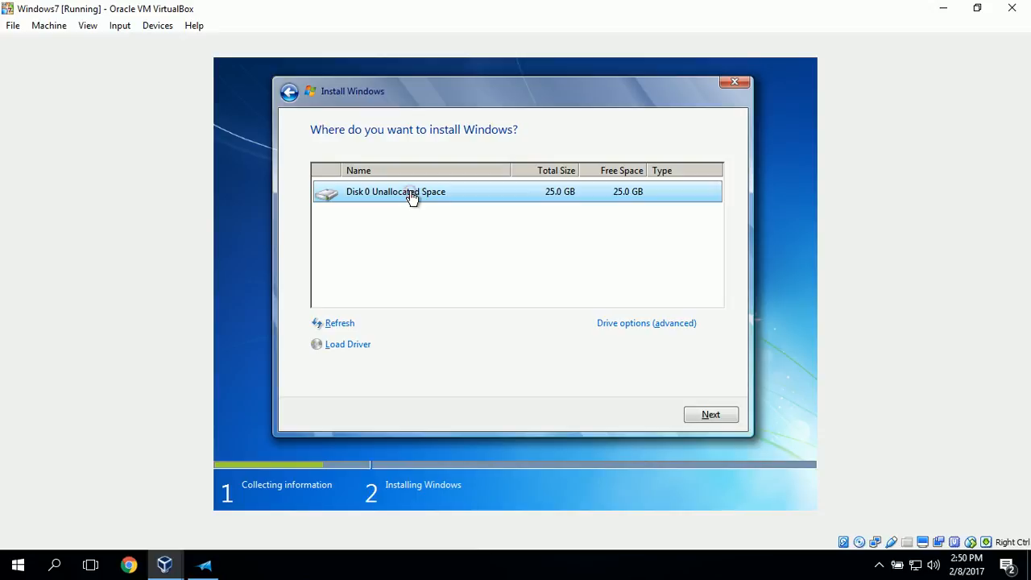
# Install Windows on the unallocated Disk 0 space, restart, and remove the Windows 7 Professional ISO from the virtual optical drive
pyautogui.click(710, 416)
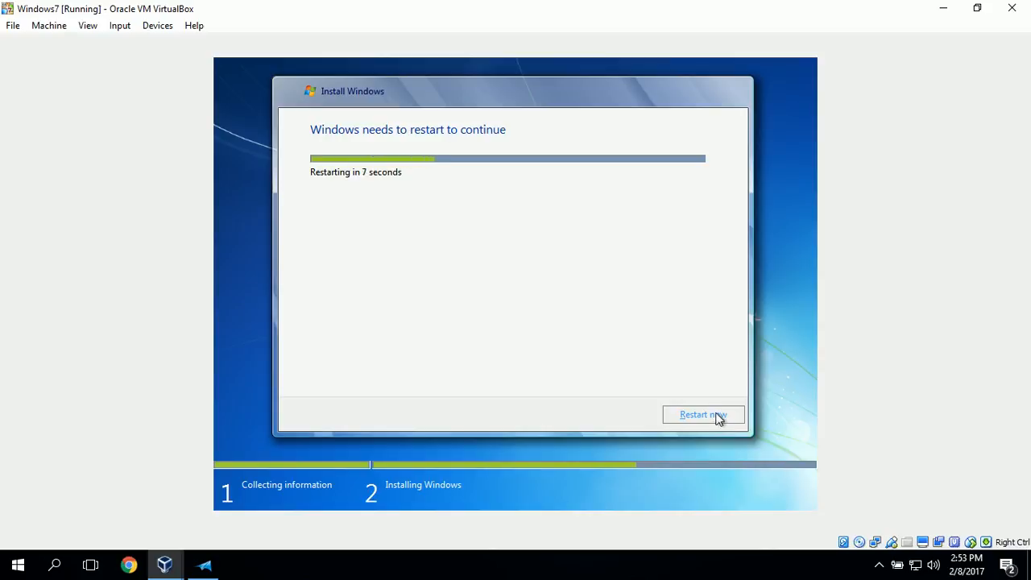
pyautogui.click(716, 416)
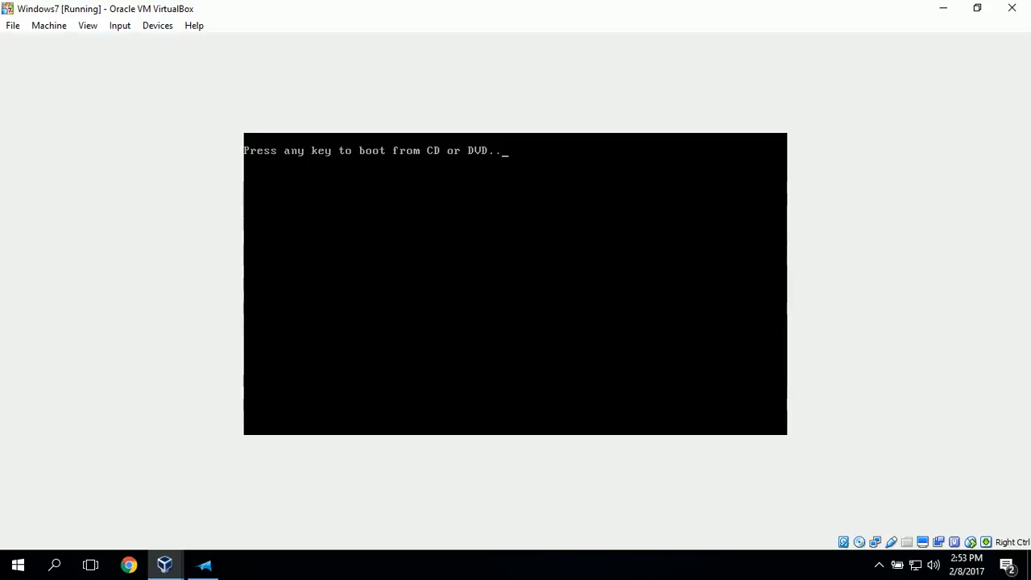
pyautogui.click(155, 30)
pyautogui.moveTo(173, 43)
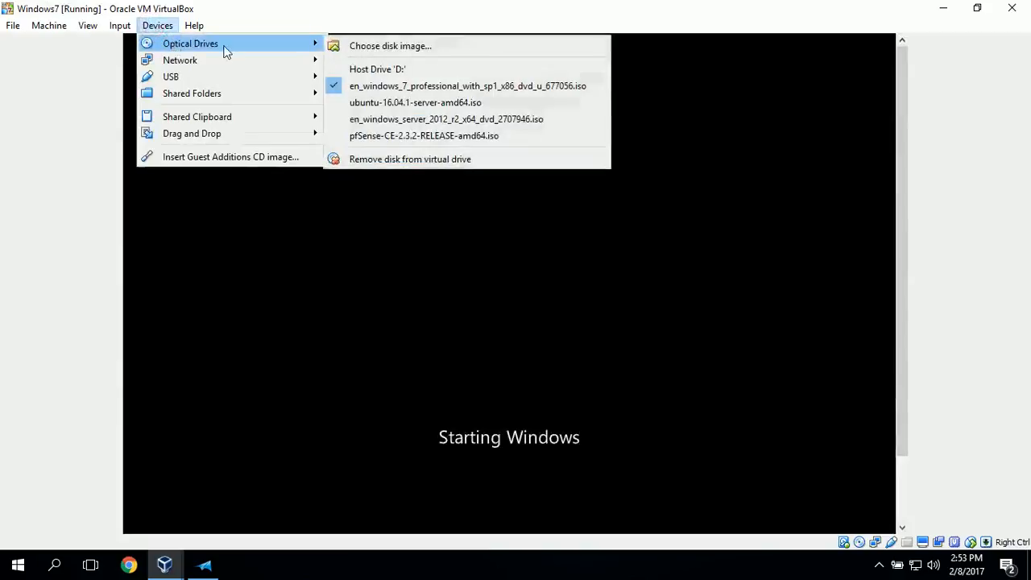
pyautogui.click(341, 87)
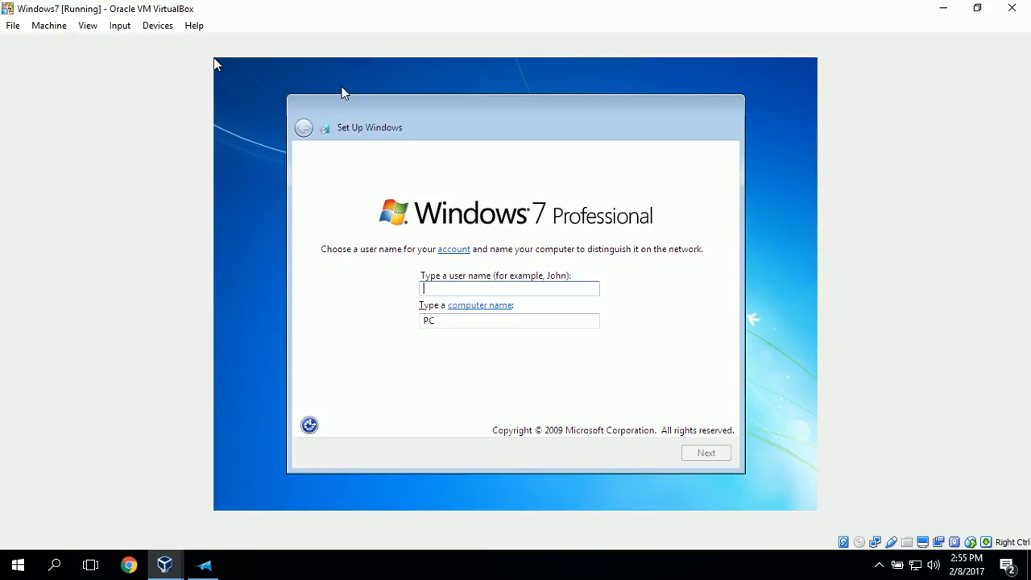
# Enter the account's user name and set the computer name to windows7, continuing to the password setup
pyautogui.write('gearnhardt')
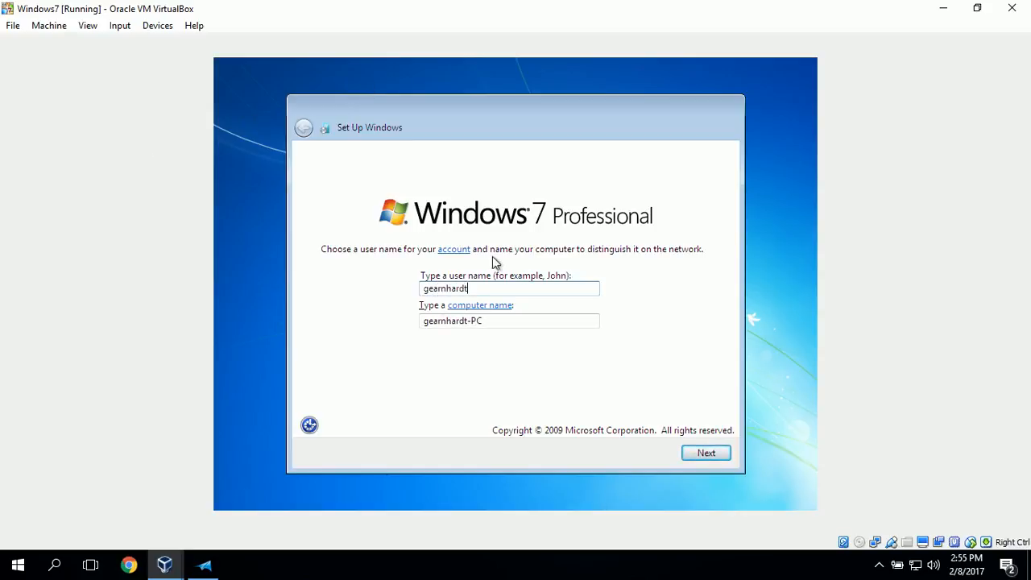
pyautogui.doubleClick(490, 326)
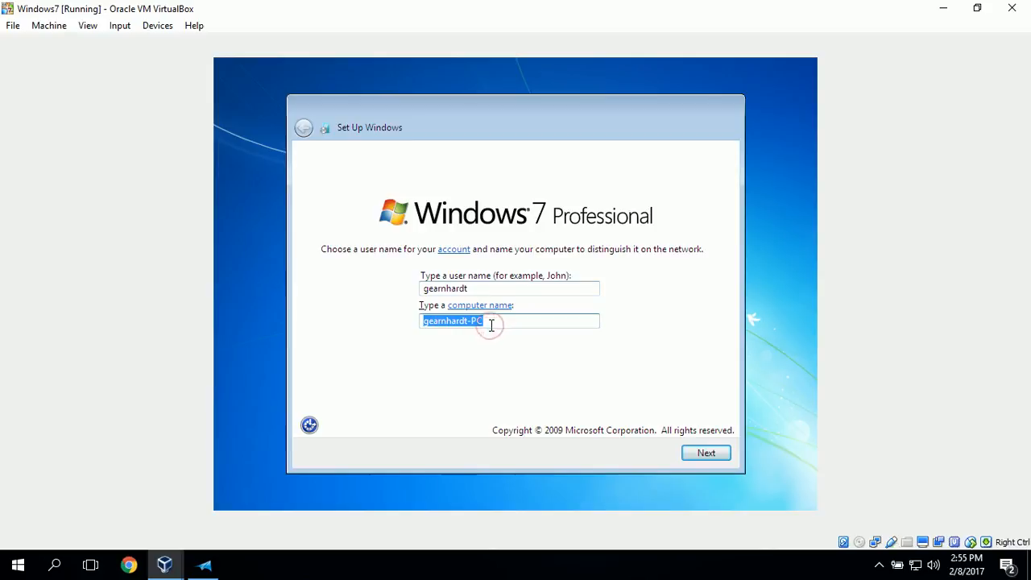
pyautogui.press('BackSpace')
pyautogui.write('wi')
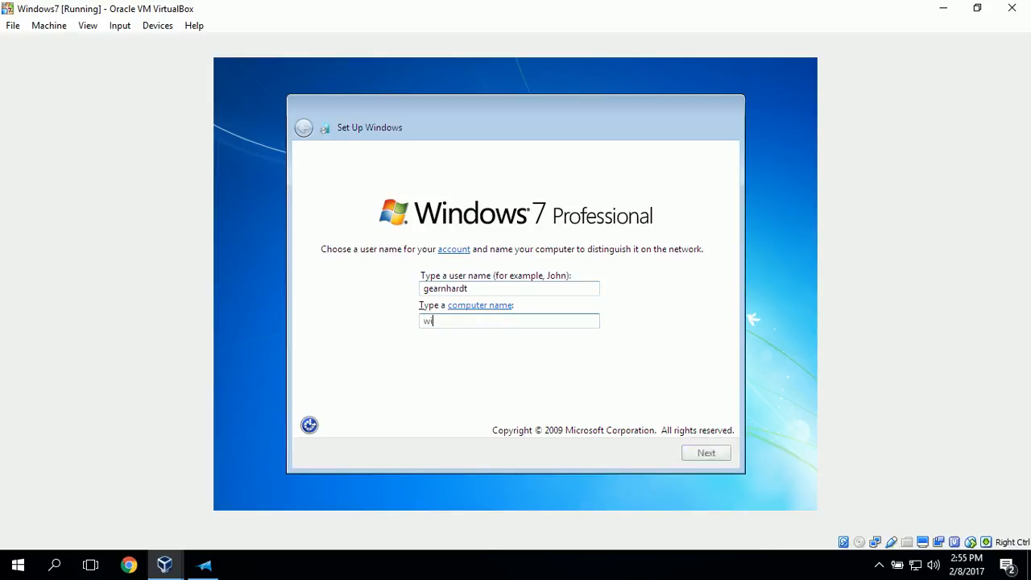
pyautogui.write('ndows7')
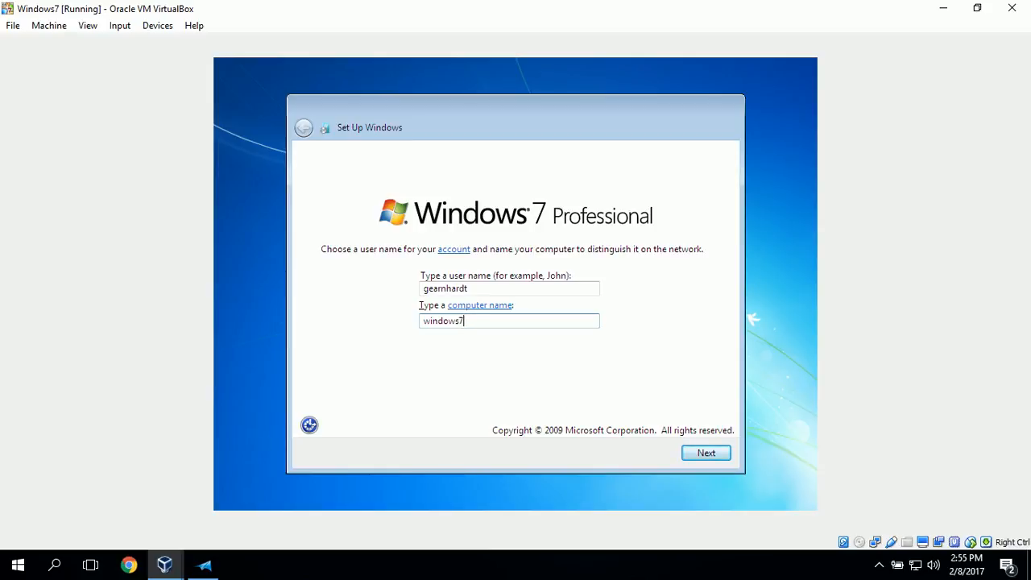
pyautogui.click(710, 453)
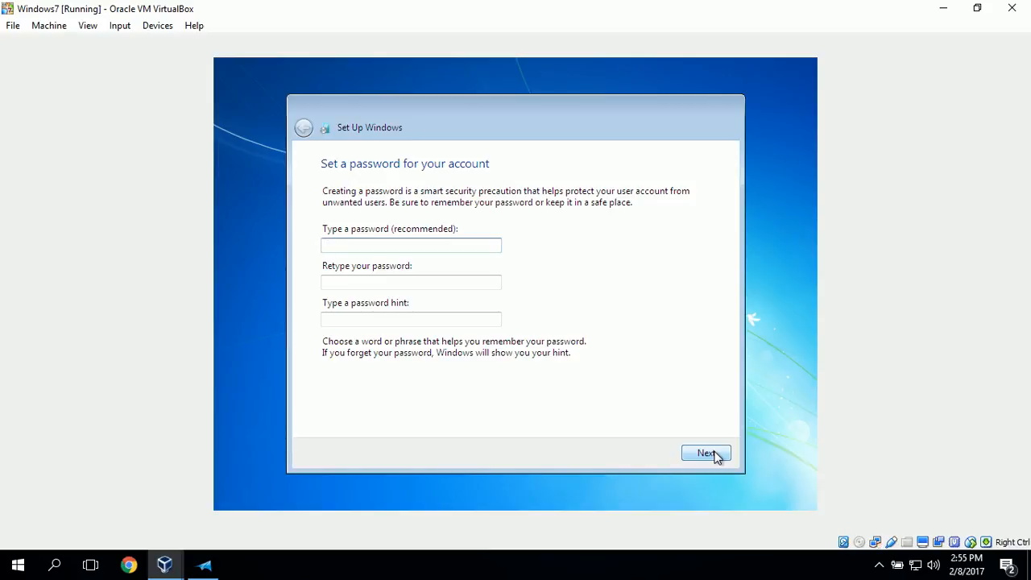
# Enter and confirm the account password, set the hint to "password hint", and continue
pyautogui.write('password123')
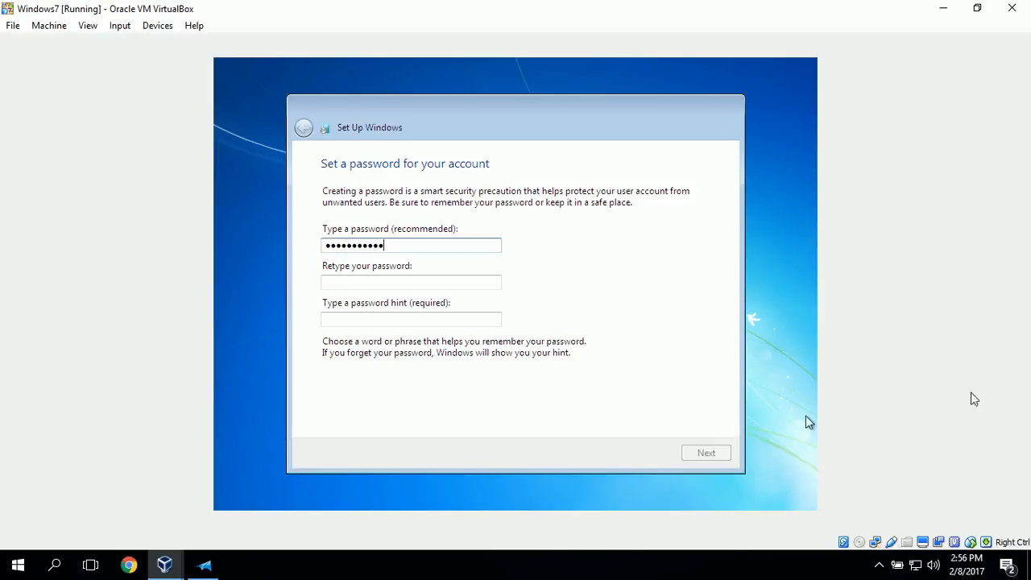
pyautogui.click(397, 286)
pyautogui.write('password123')
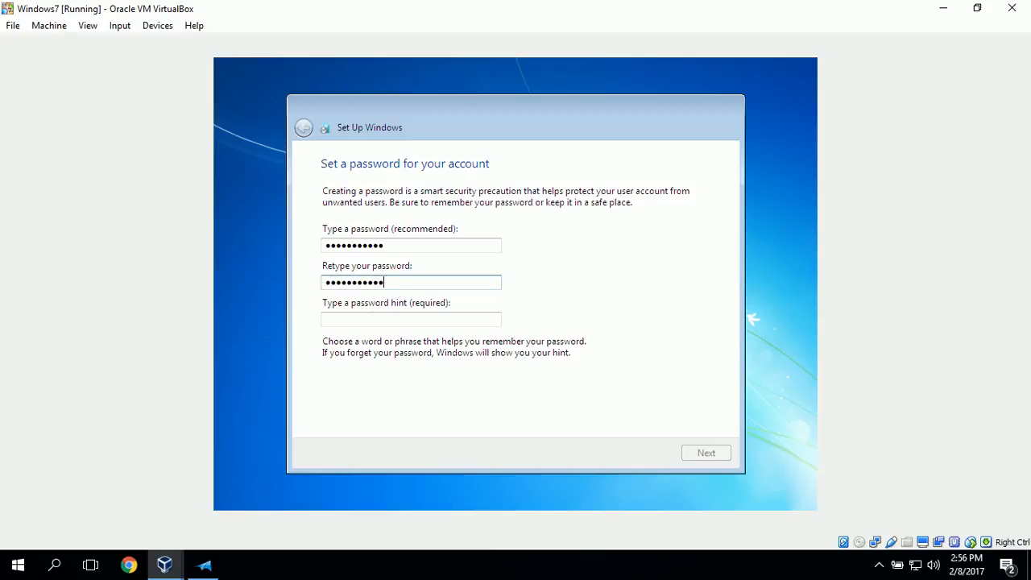
pyautogui.click(375, 320)
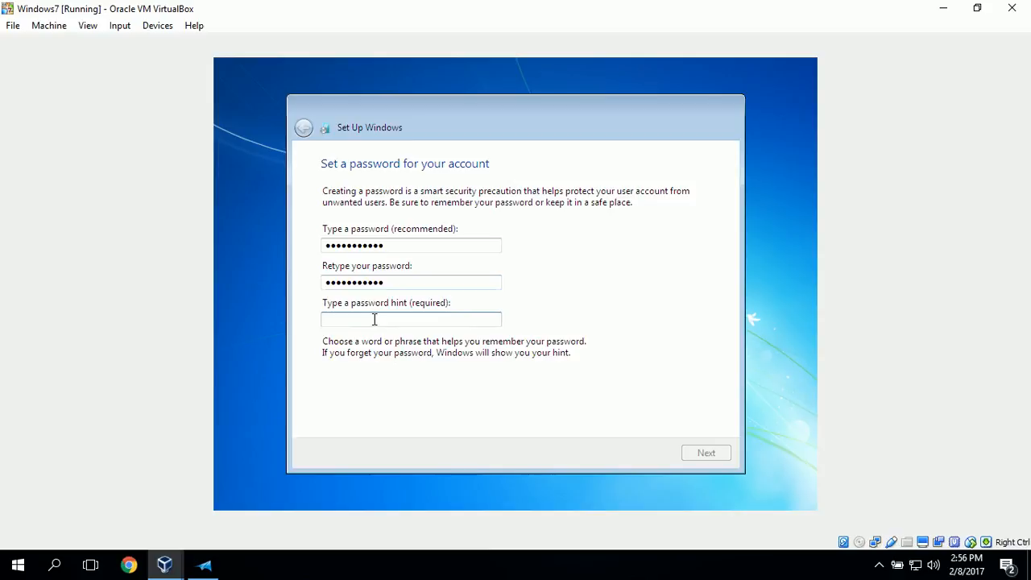
pyautogui.write('password hint')
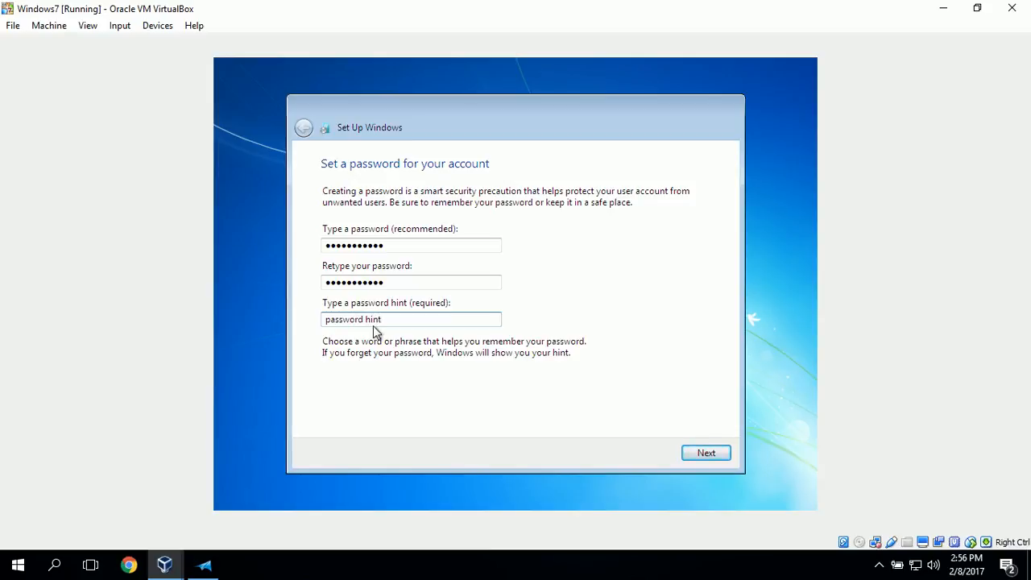
pyautogui.click(705, 455)
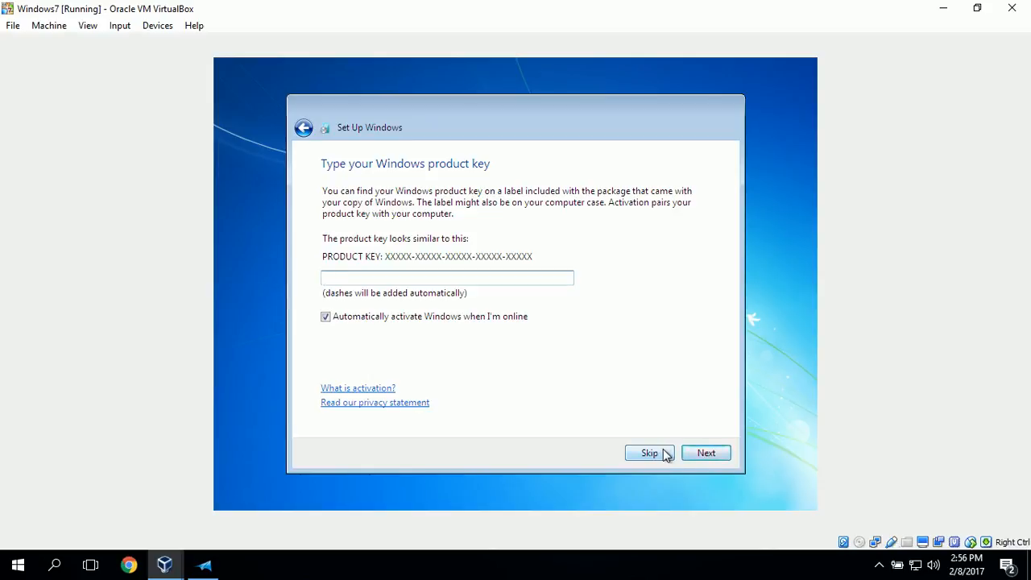
# Turn off automatic activation and skip the product key, then choose to be asked later about update protection
pyautogui.click(325, 316)
pyautogui.click(664, 456)
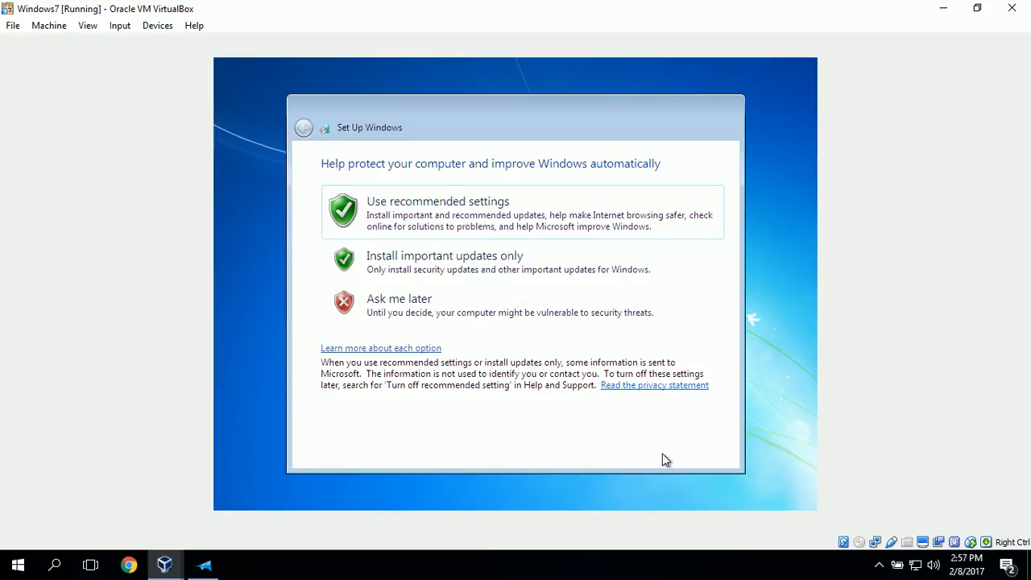
pyautogui.click(424, 308)
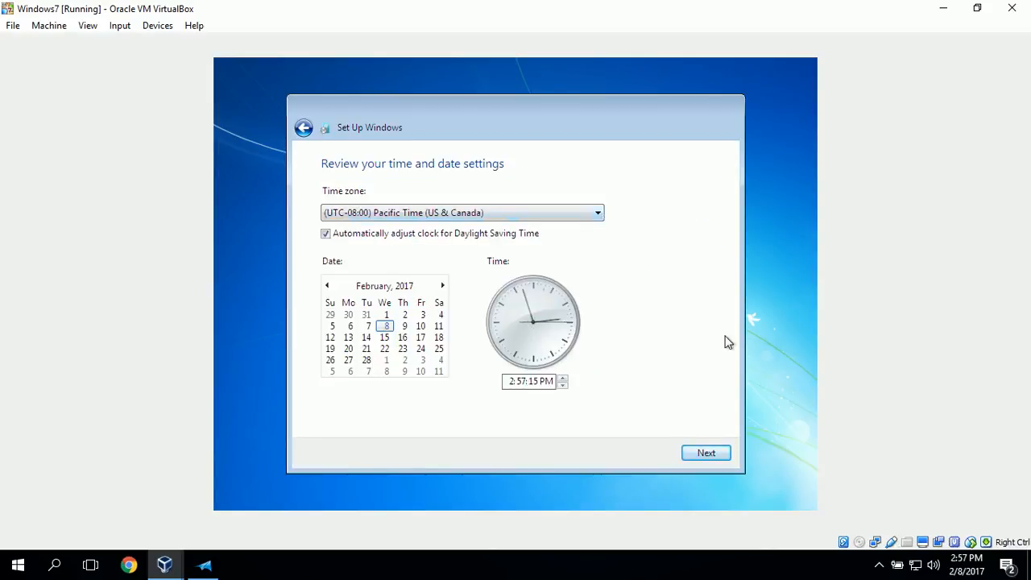
# Set the time zone to (UTC-05:00) Eastern Time (US & Canada) and choose Home network as the computer's location
pyautogui.click(598, 213)
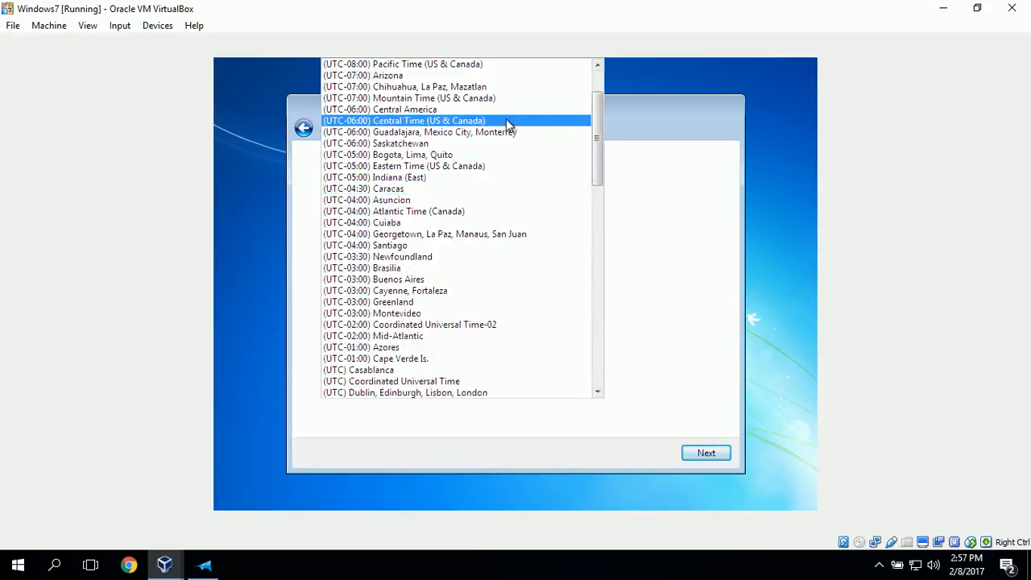
pyautogui.click(496, 167)
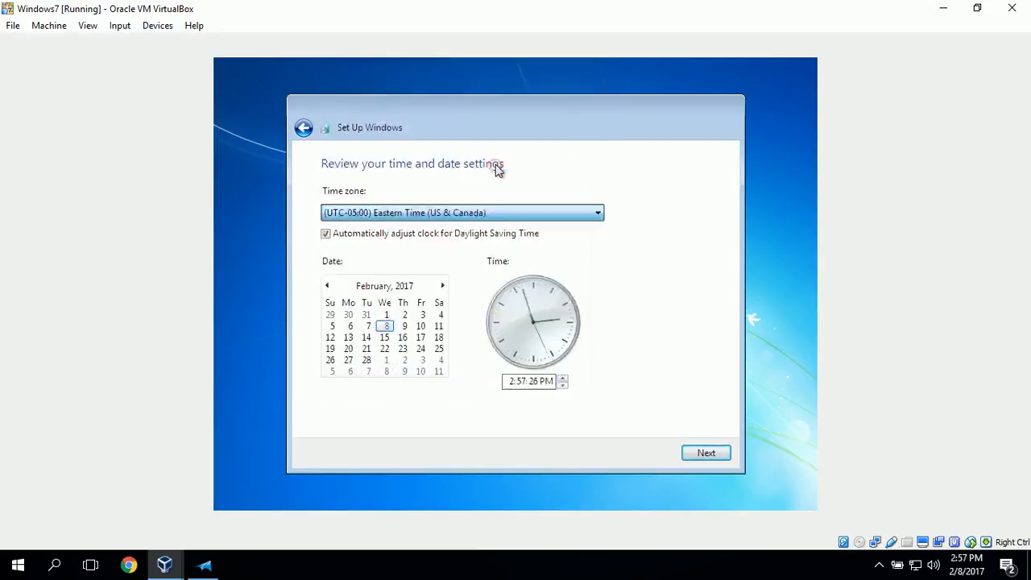
pyautogui.click(707, 453)
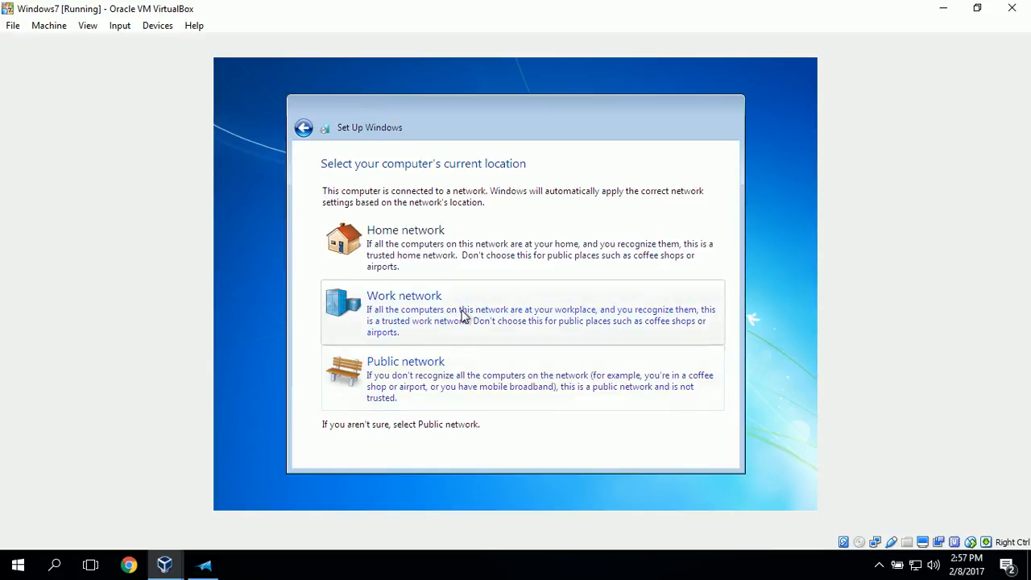
pyautogui.click(448, 242)
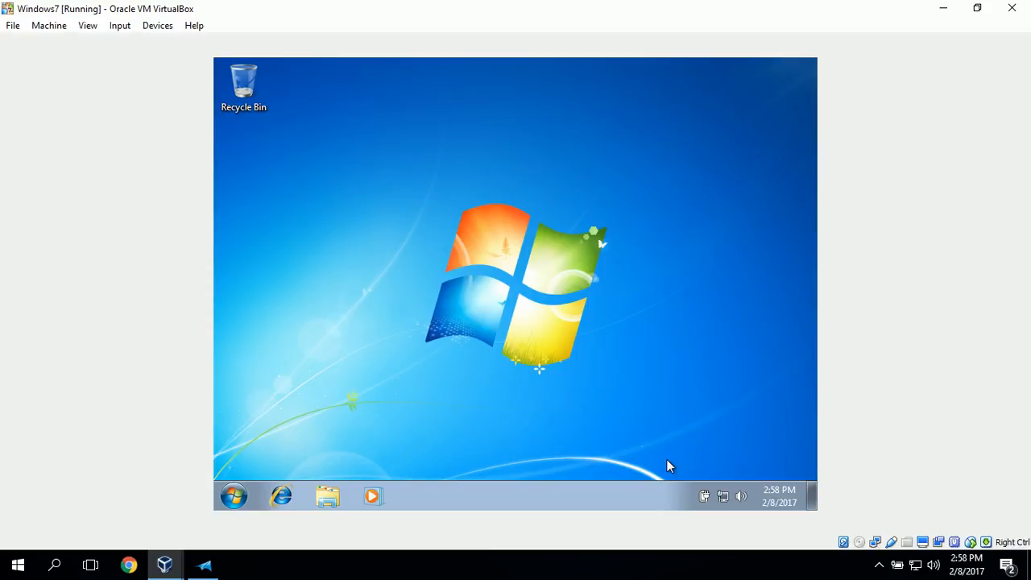
# Open the Internet Protocol Version 4 (TCP/IPv4) properties of the Windows 7 machine's Local Area Connection
pyautogui.rightClick(722, 497)
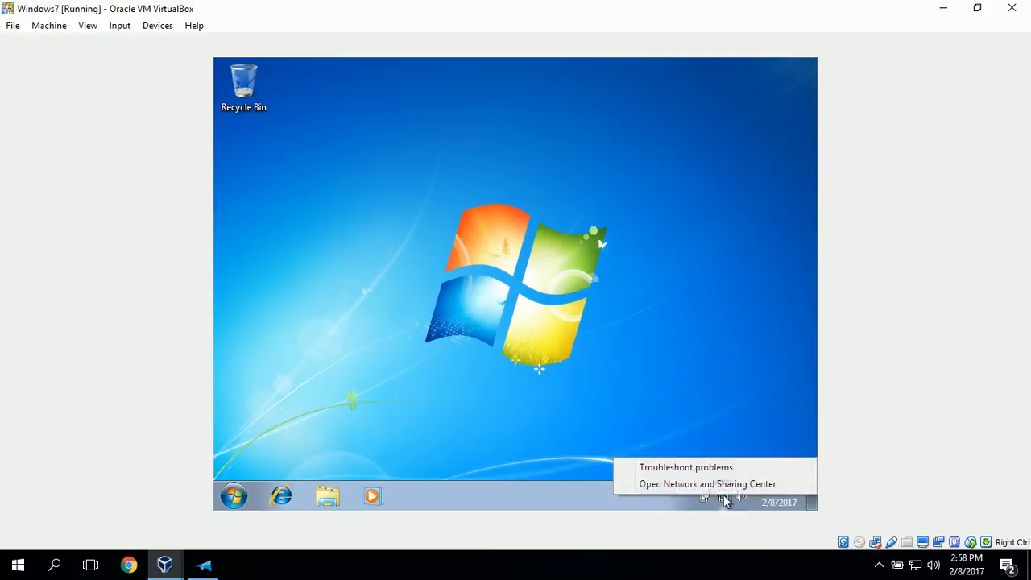
pyautogui.click(721, 485)
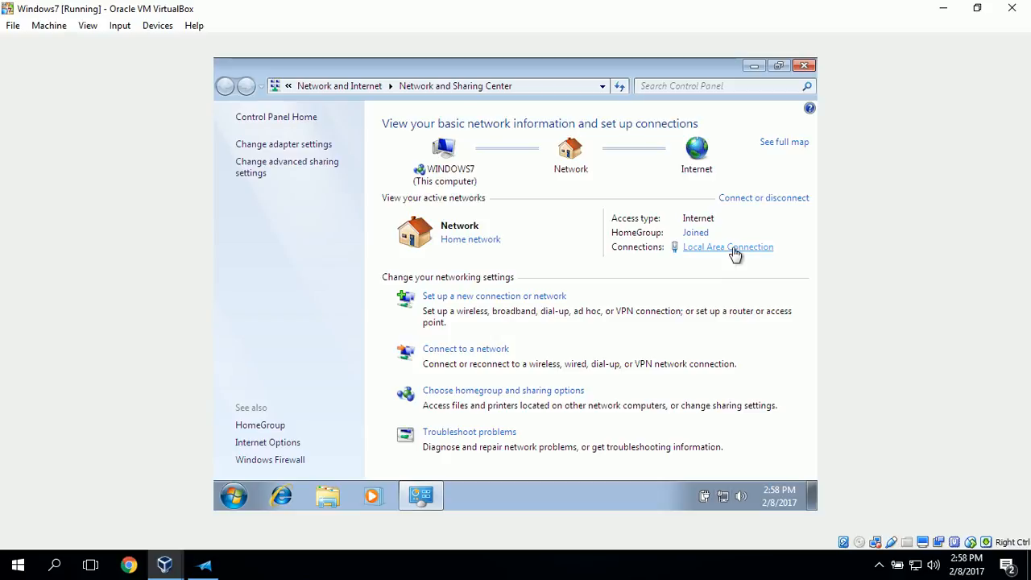
pyautogui.click(733, 248)
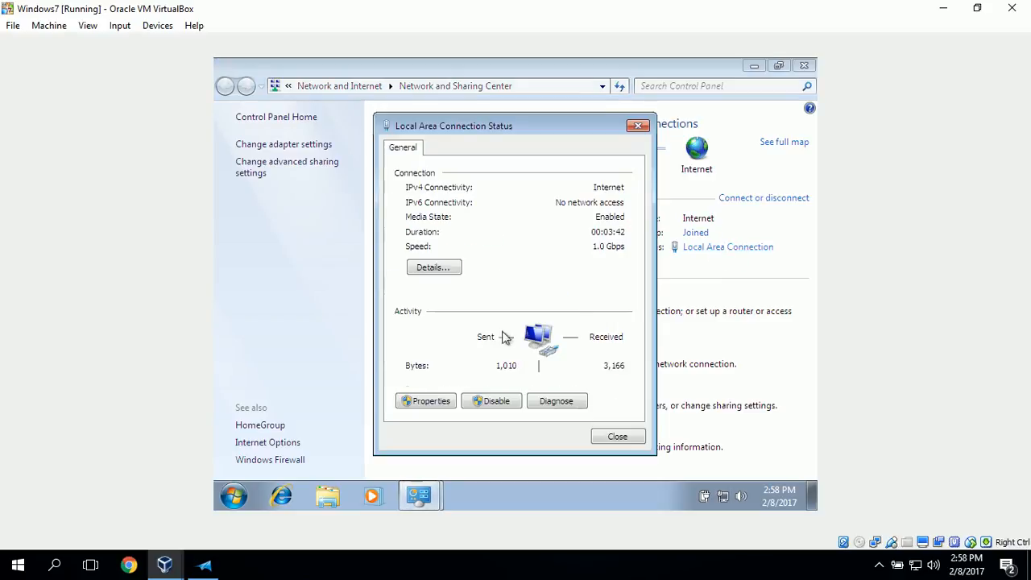
pyautogui.click(425, 405)
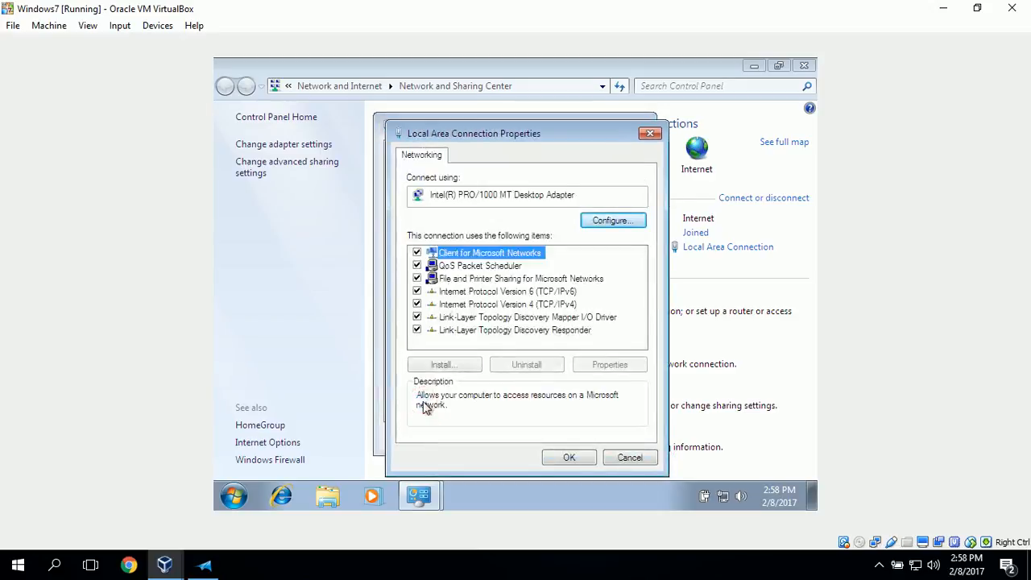
pyautogui.click(516, 305)
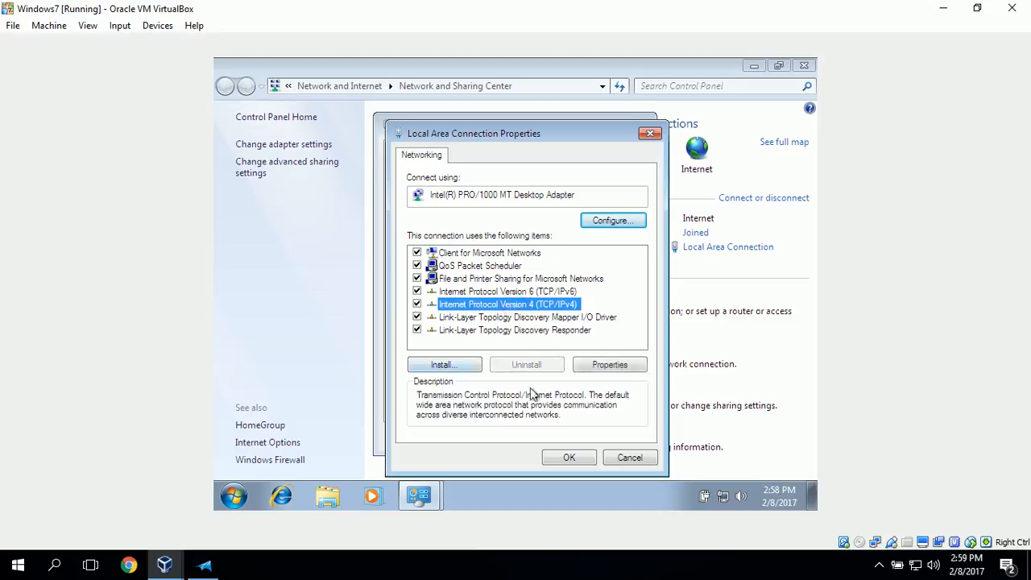
pyautogui.click(636, 366)
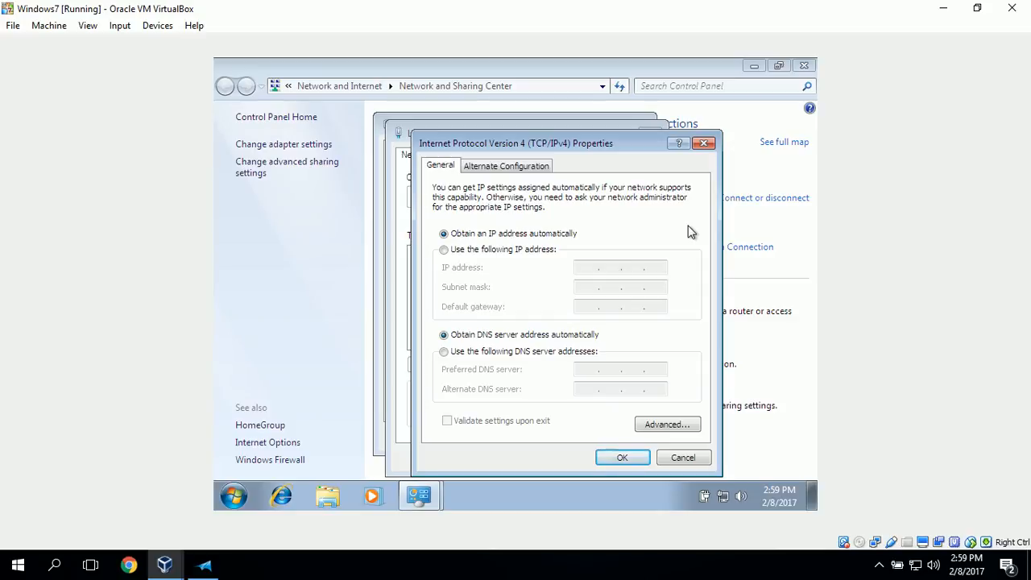
# Assign the static IP address 192.168.200.10 with subnet mask 255.255.255.0 and default gateway 192.168.200.1
pyautogui.click(444, 251)
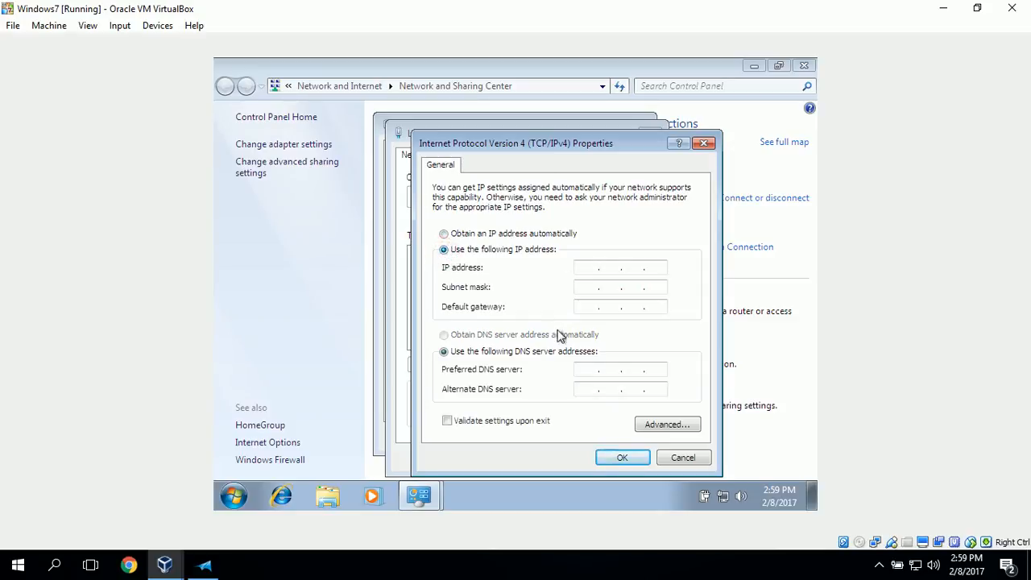
pyautogui.click(592, 266)
pyautogui.write('192 . 168 . 200 . 10')
pyautogui.click(589, 288)
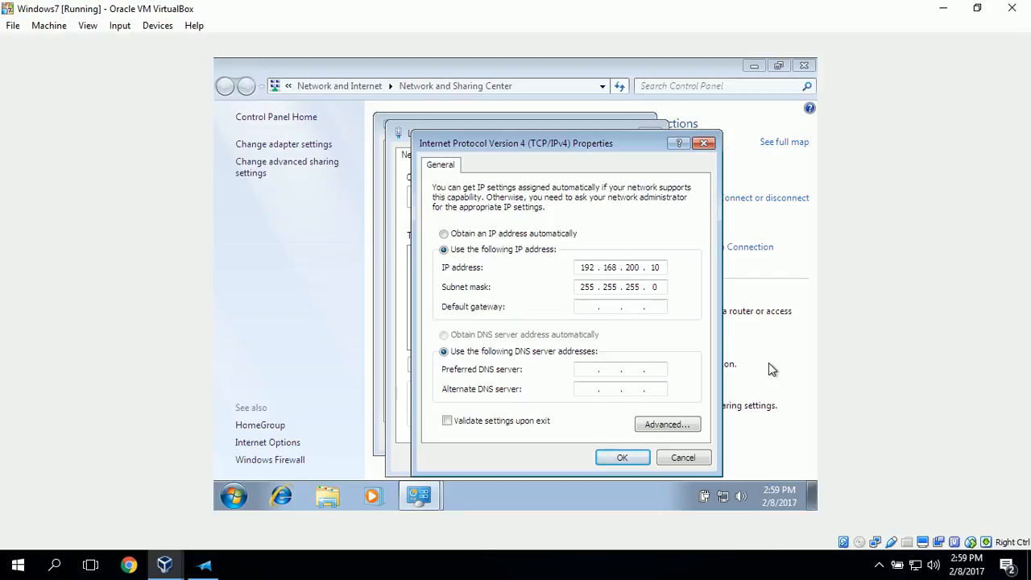
pyautogui.click(588, 307)
pyautogui.write('192 . 168 . 200 . 1')
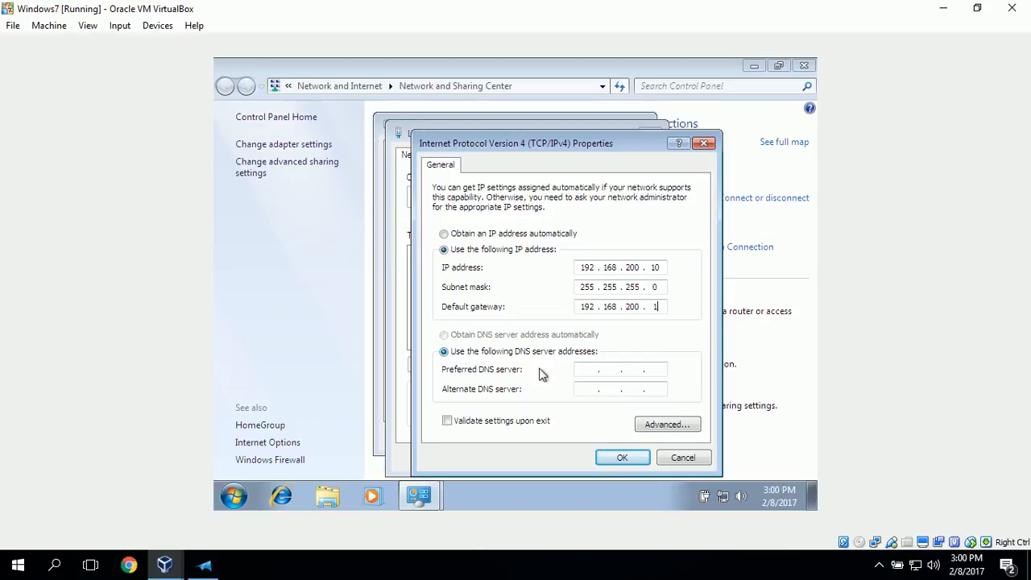
# Set the preferred DNS server to 192.168.200.1, save the connection settings, and check the network connection details
pyautogui.click(587, 369)
pyautogui.write('192 . 168 . ')
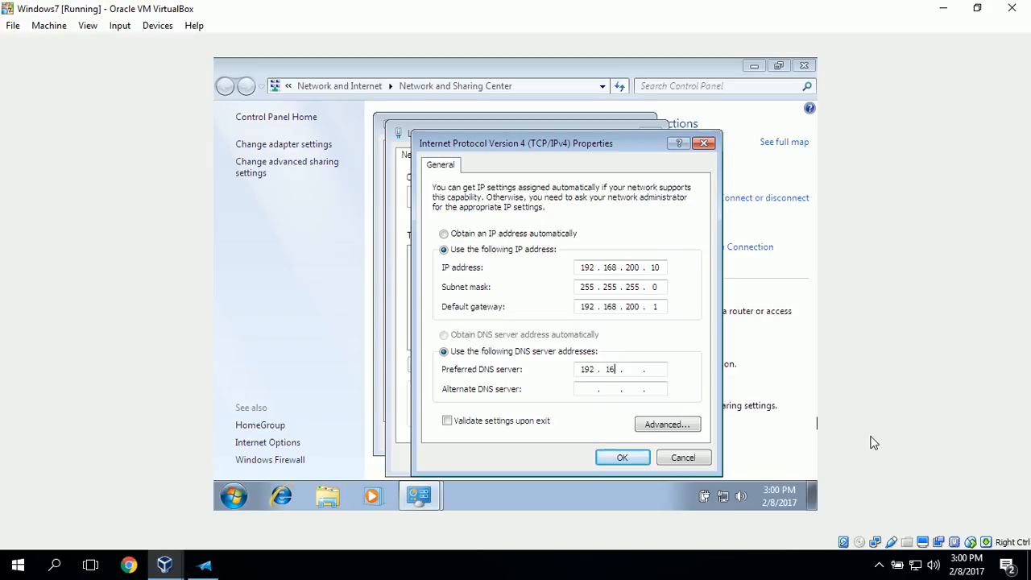
pyautogui.write('200 . 1')
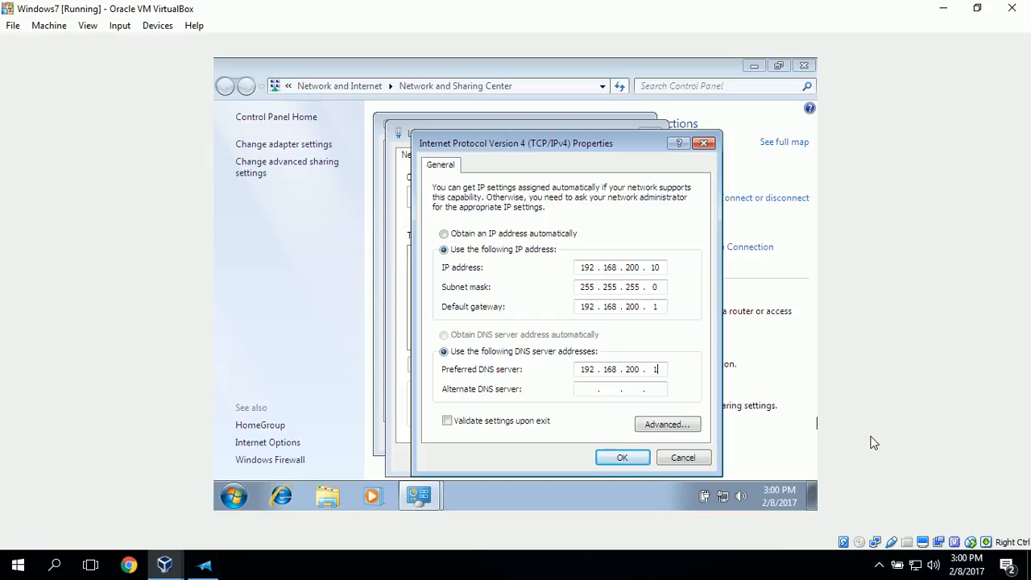
pyautogui.click(622, 457)
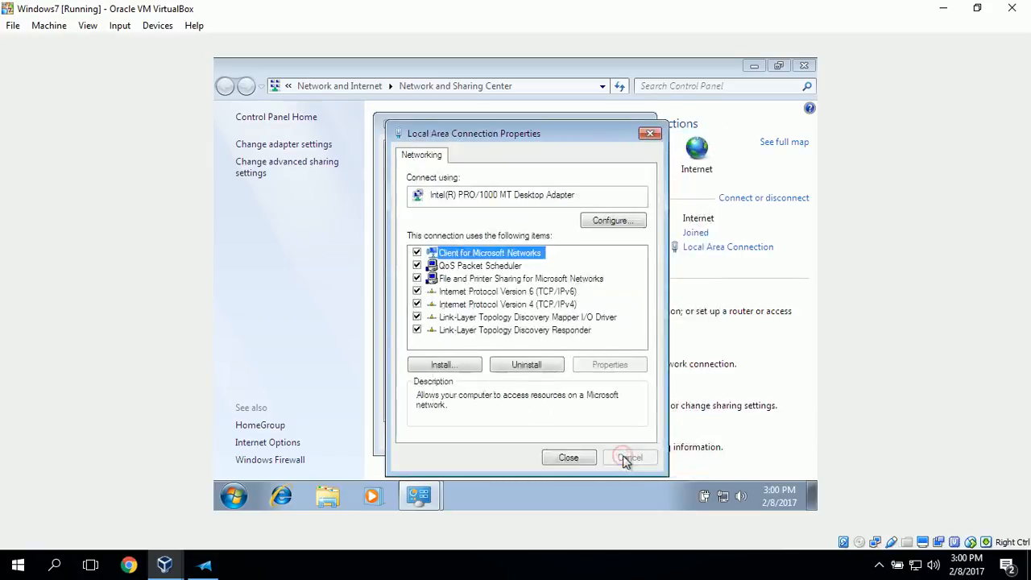
pyautogui.click(568, 458)
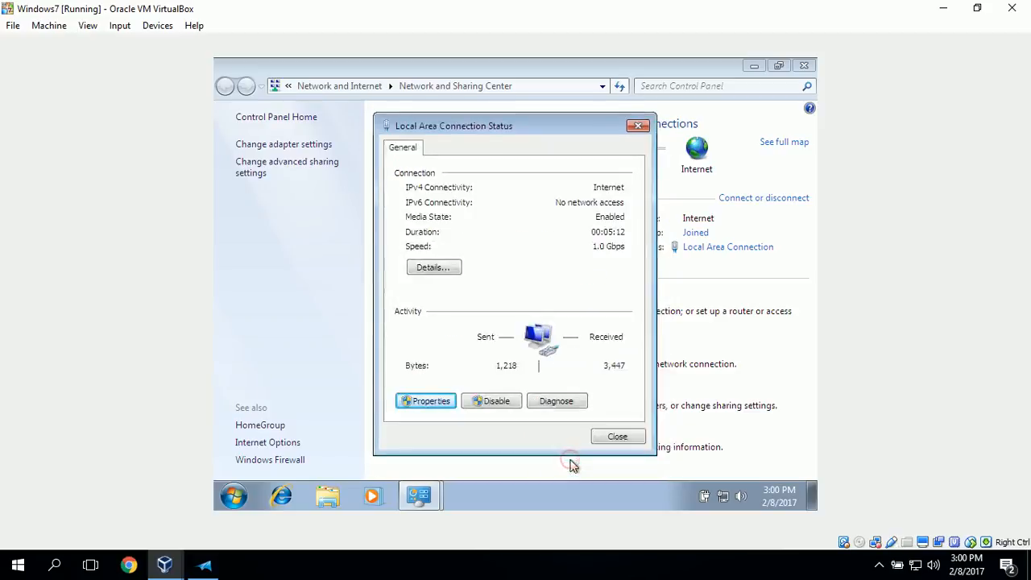
pyautogui.click(449, 269)
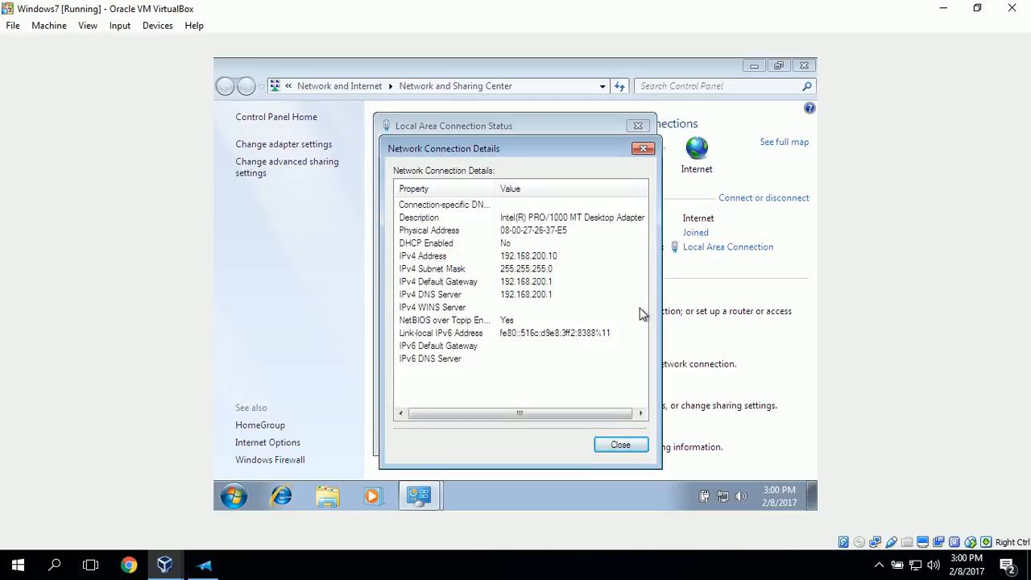
pyautogui.click(616, 447)
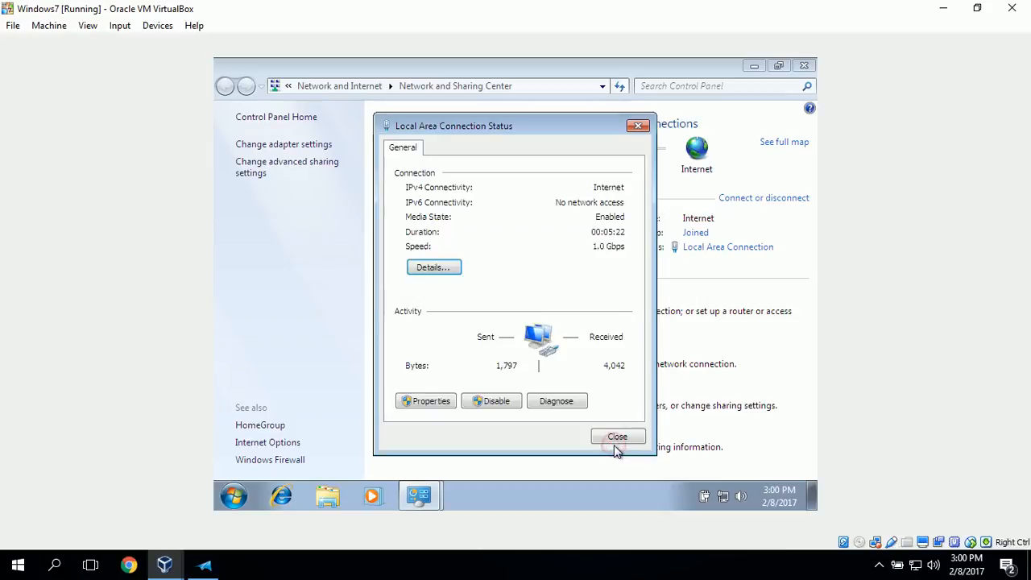
# Close the Local Area Connection status and open a Command Prompt in the Windows 7 machine
pyautogui.click(612, 437)
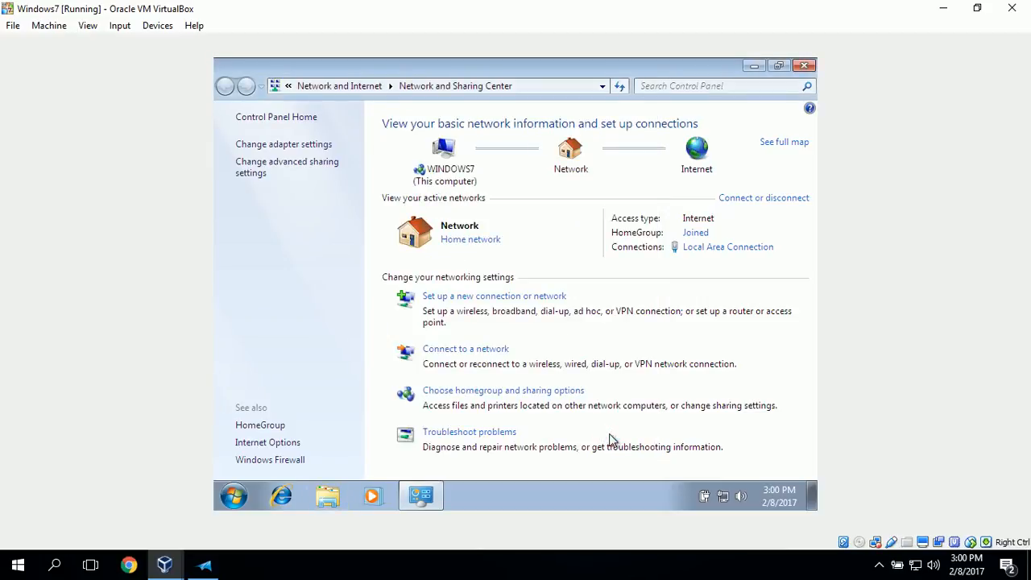
pyautogui.click(226, 500)
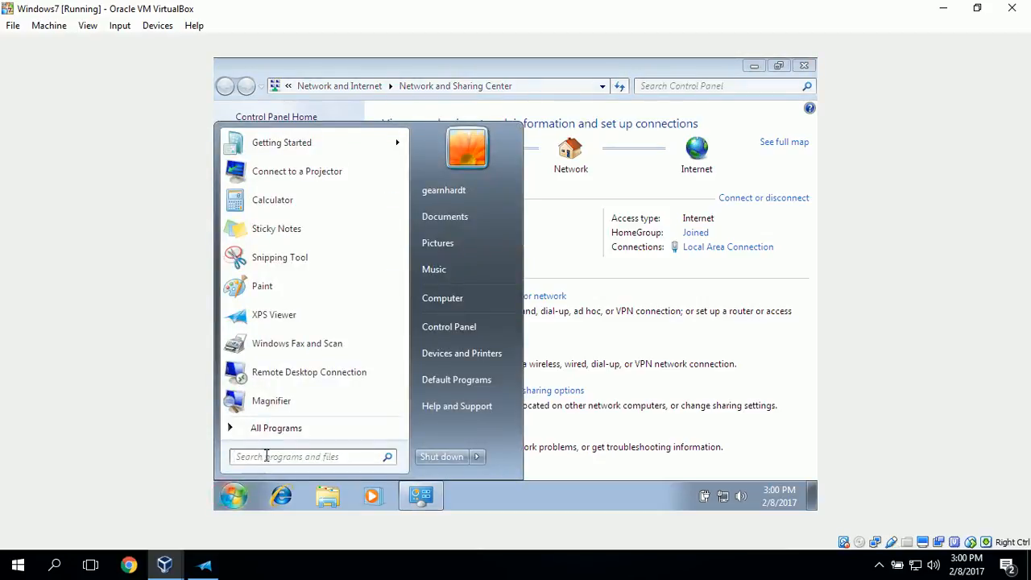
pyautogui.write('cmd')
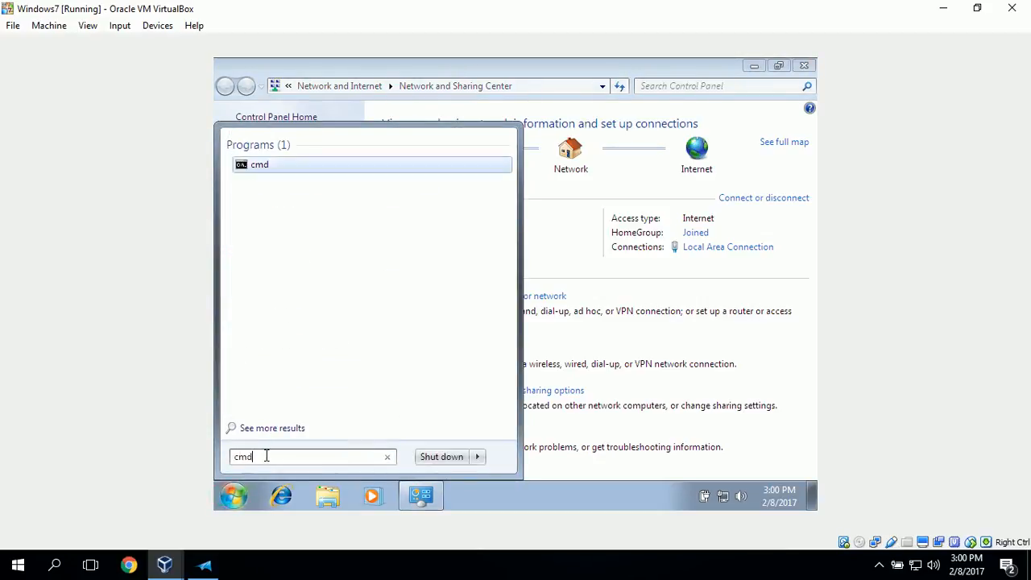
pyautogui.click(266, 170)
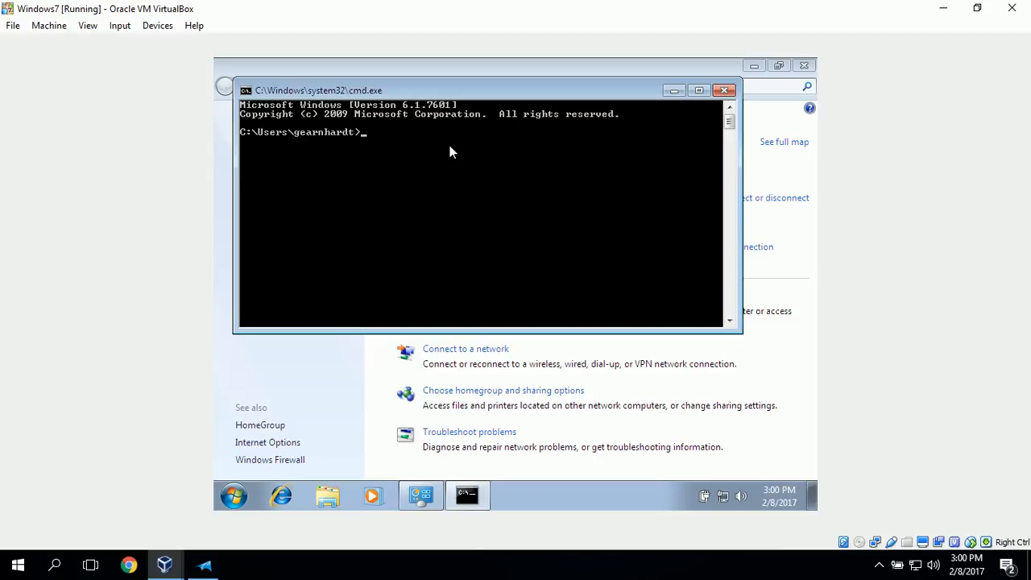
# Ping the default gateway at 192.168.200.1 to test the connection to the pfsense firewall
pyautogui.write('ping 192.168.200.1')
pyautogui.press('Return')
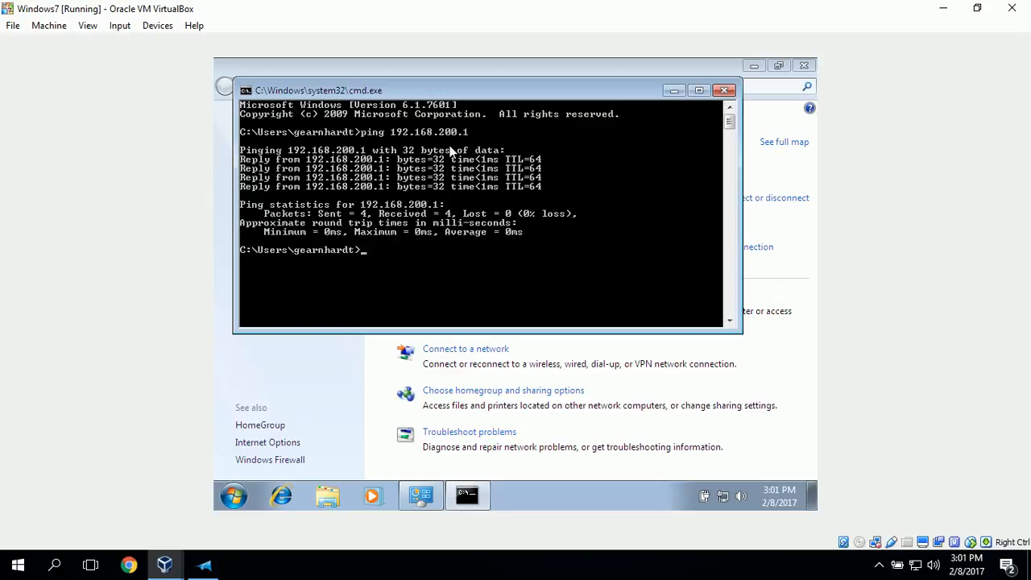
pyautogui.write('ng www.google.com')
pyautogui.press('Return')
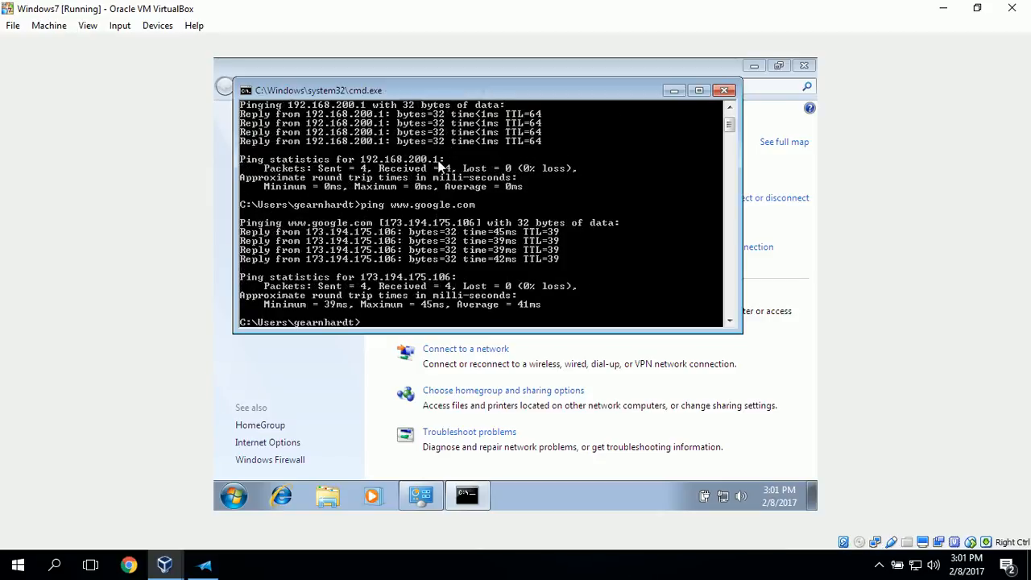
pyautogui.click(723, 90)
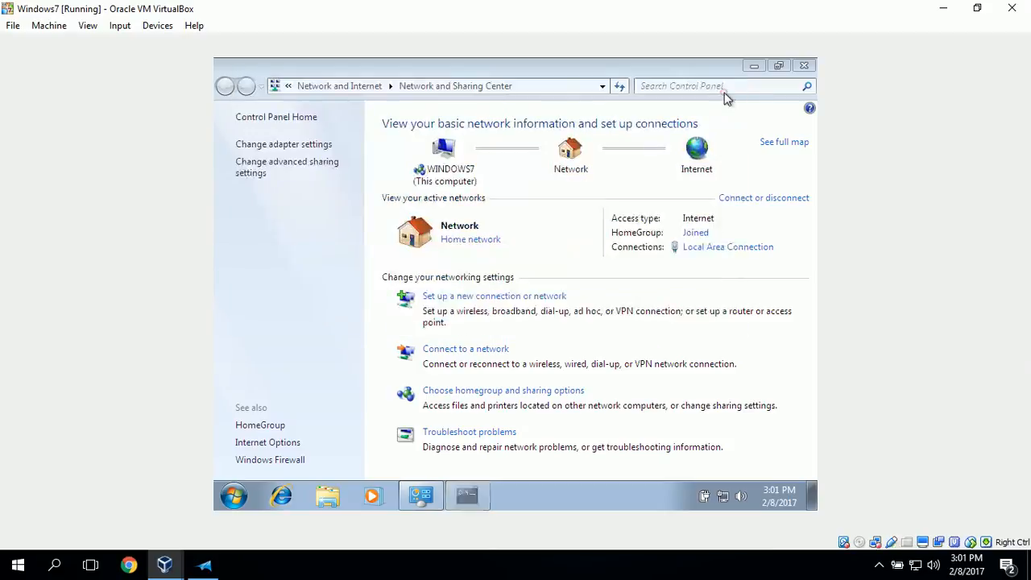
# Open Internet Explorer in the Windows 7 machine and postpone its first-run setup
pyautogui.click(274, 502)
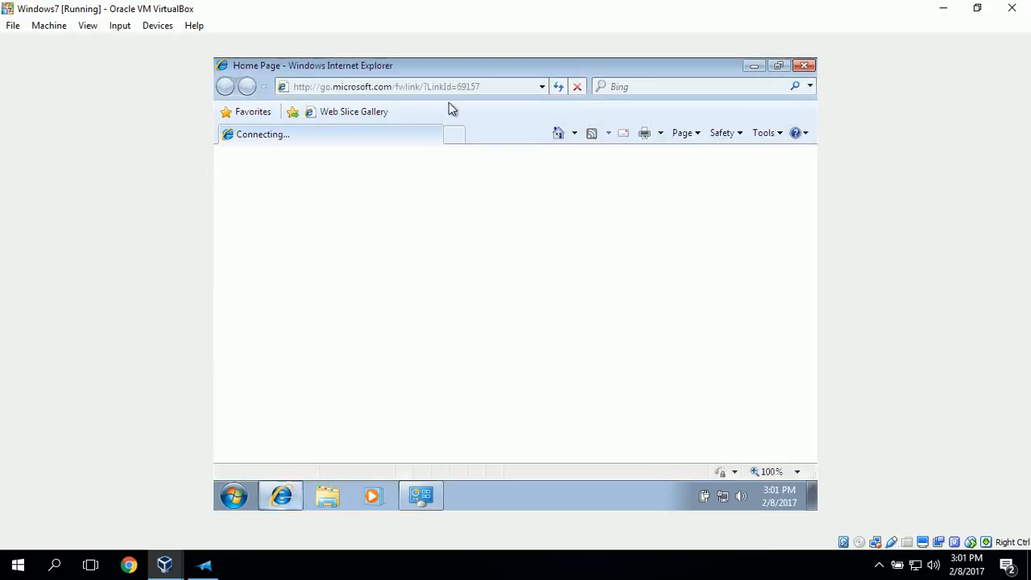
pyautogui.click(451, 87)
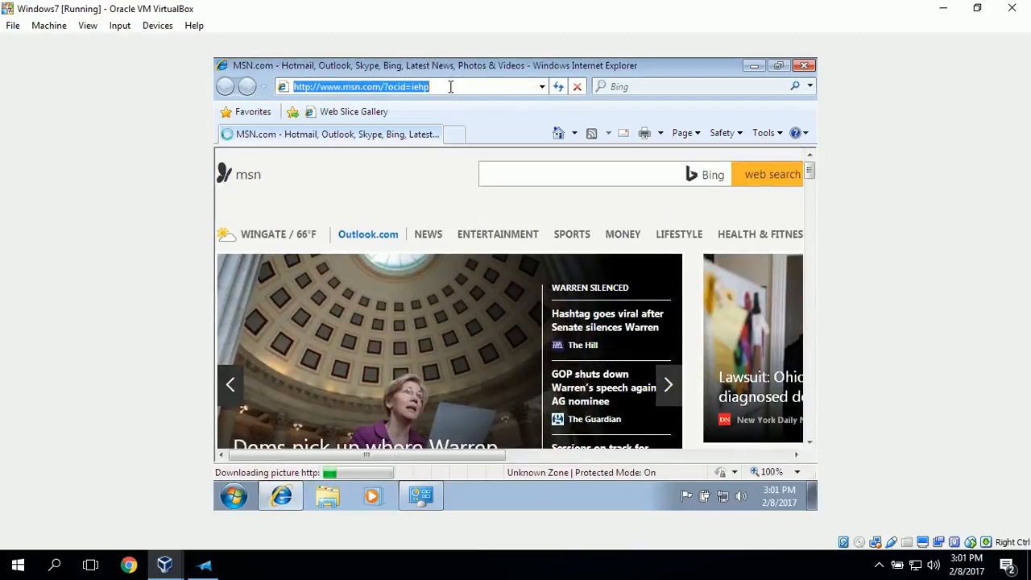
pyautogui.write('ww')
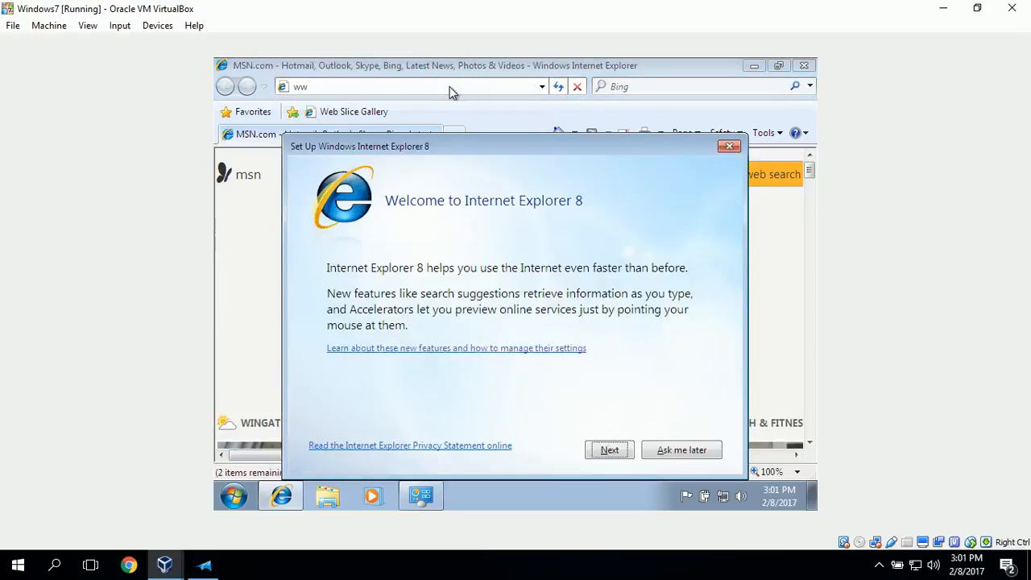
pyautogui.click(715, 454)
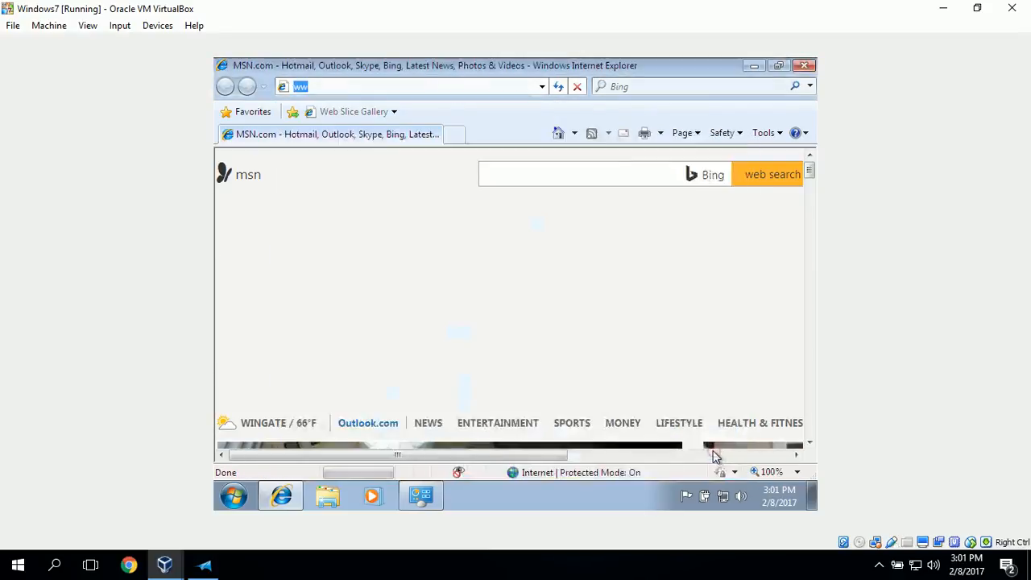
pyautogui.click(386, 86)
pyautogui.press('BackSpace')
pyautogui.press('BackSpace')
pyautogui.write('www.googl')
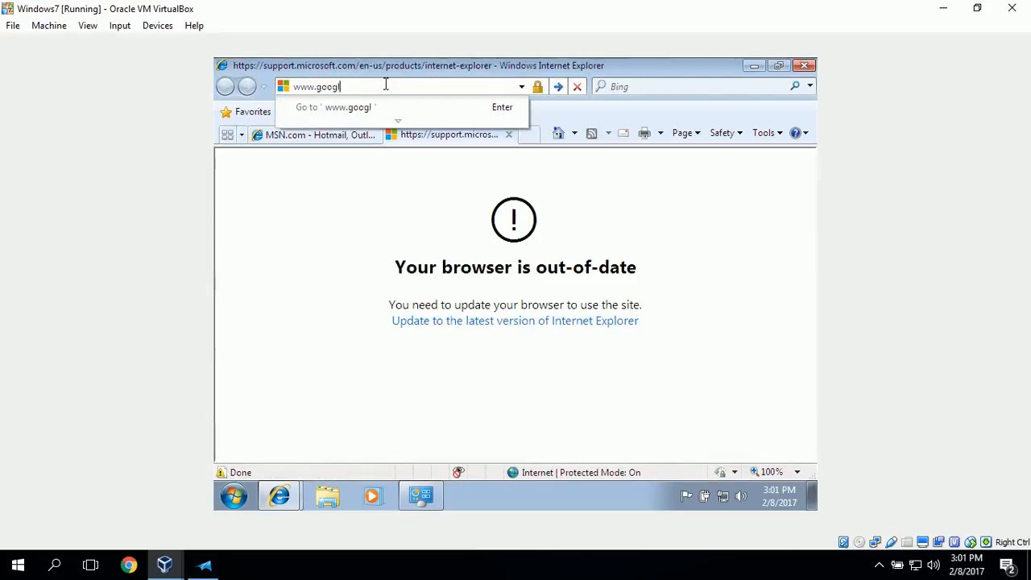
pyautogui.write('e.com')
pyautogui.press('Return')
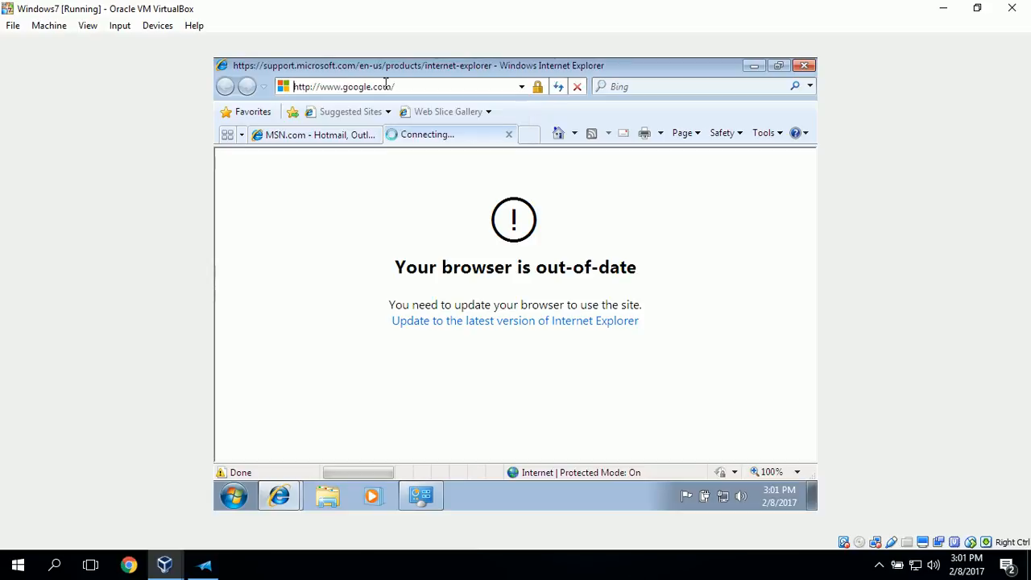